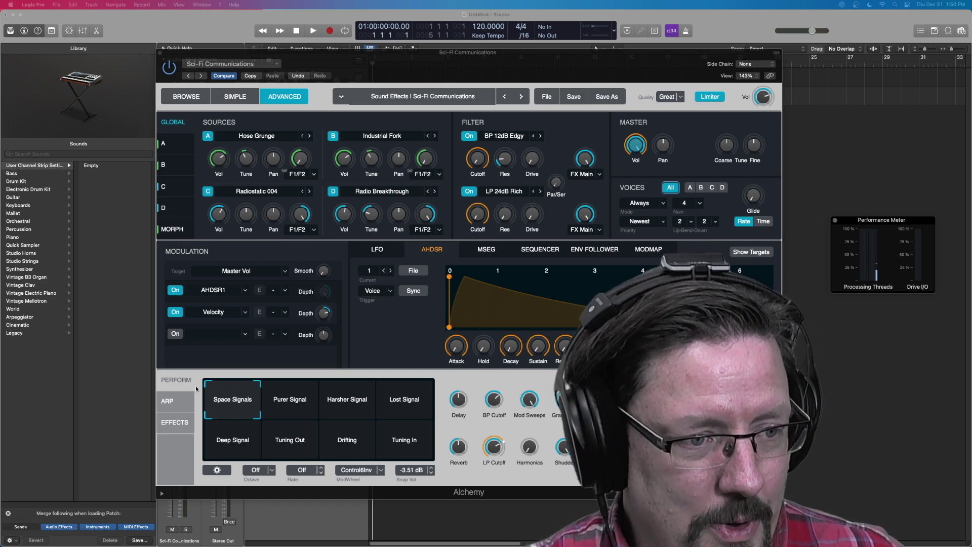
mouse_move(448, 66)
left_mouse_down()
mouse_move(441, 350)
mouse_move(447, 133)
mouse_move(438, 216)
mouse_move(424, 80)
mouse_move(441, 79)
left_mouse_up()
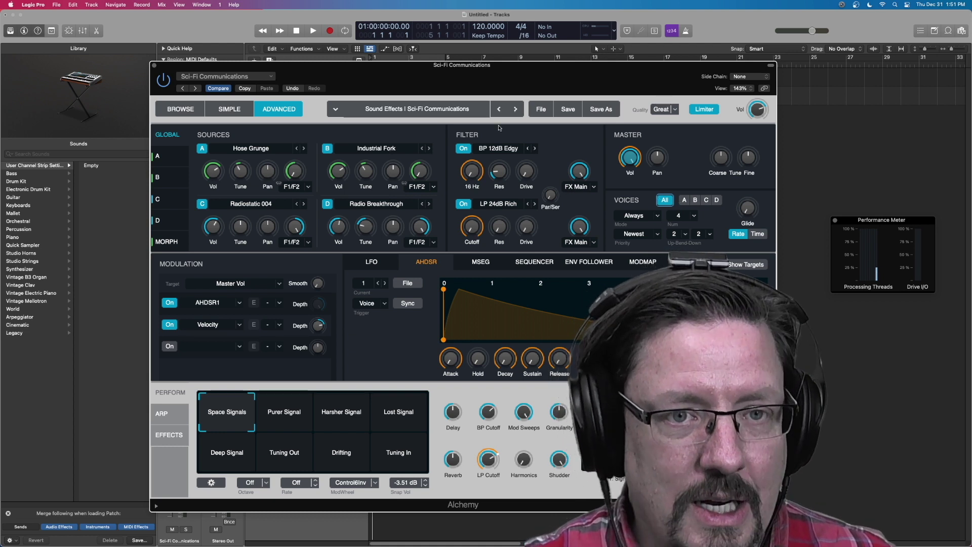
Set Alchemy's Quality to Ultra, briefly trying Draft before settling back on Ultra
left_click(674, 109)
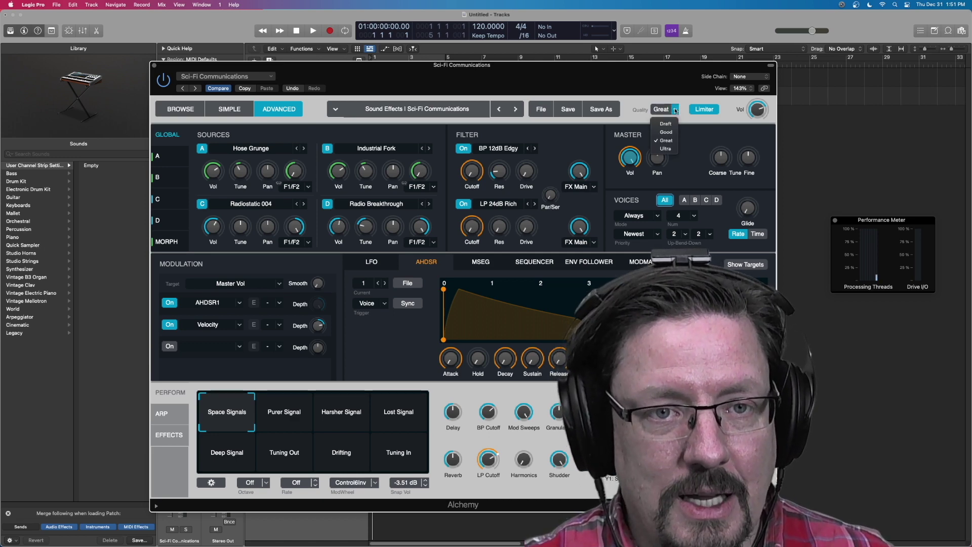
left_click(665, 148)
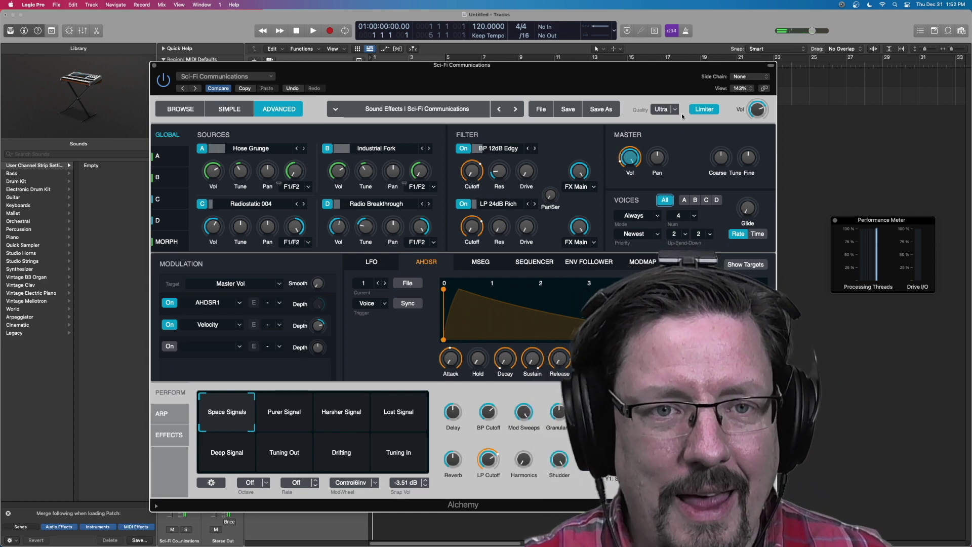
left_click(676, 111)
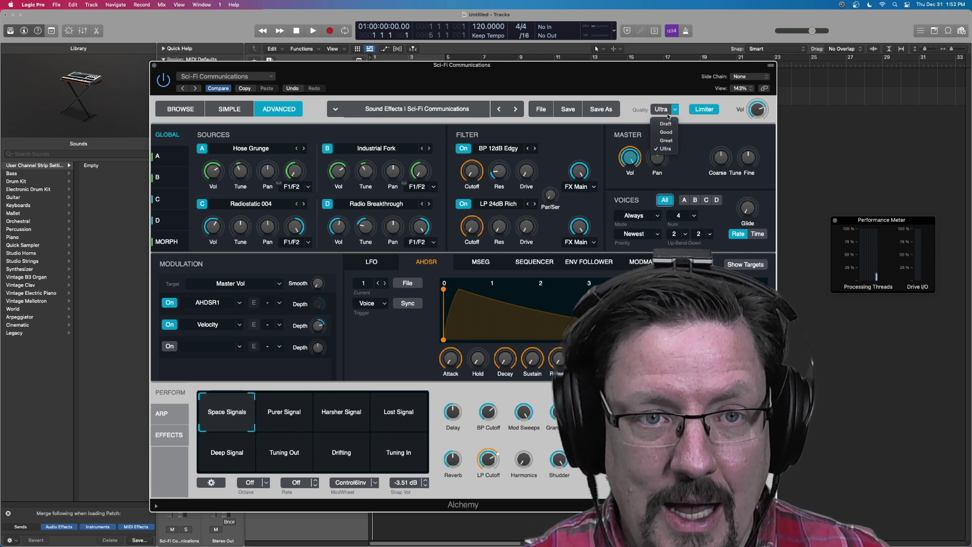
left_click(667, 124)
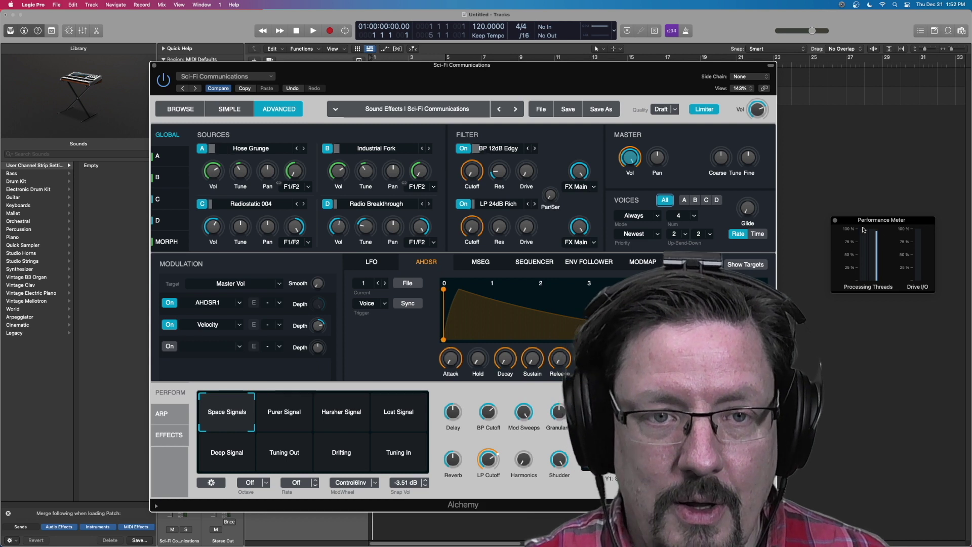
left_click(674, 110)
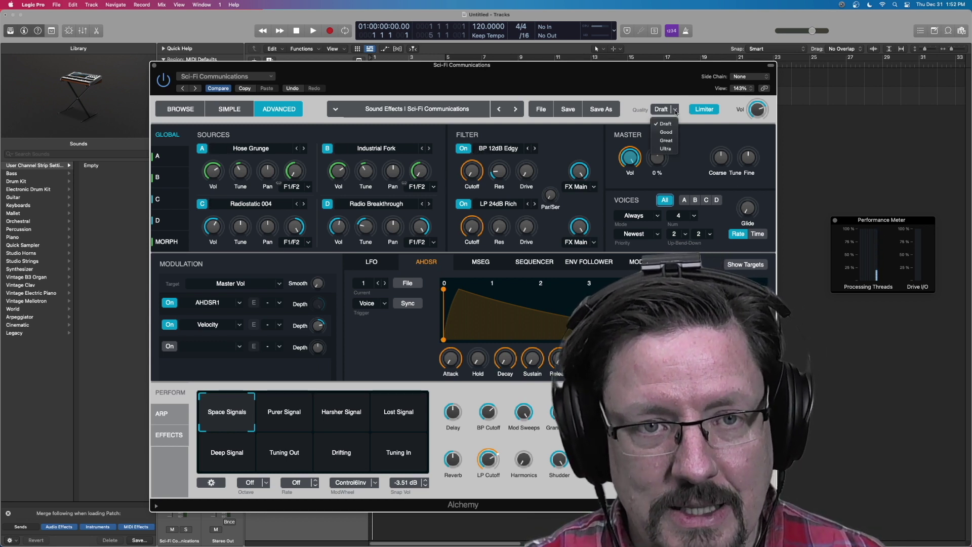
left_click(665, 150)
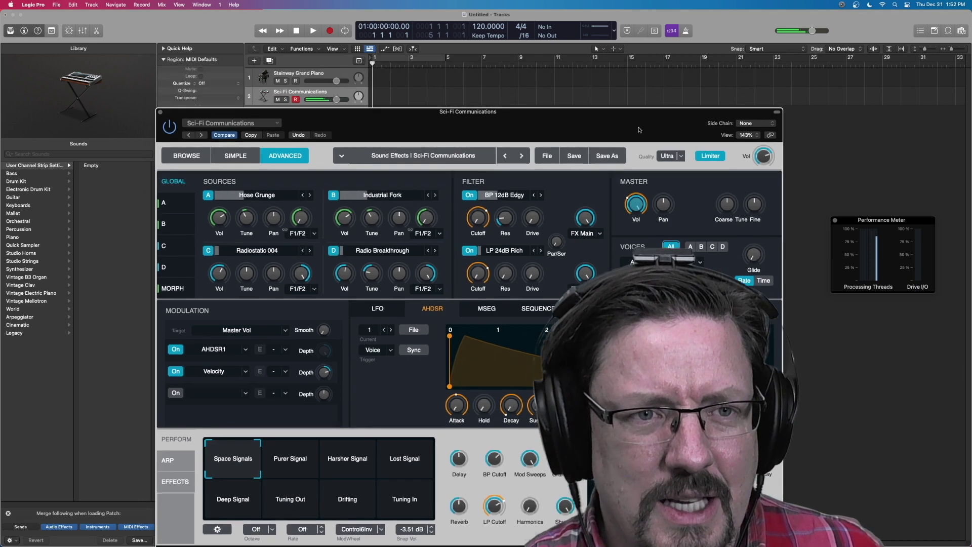
Record a few notes on the Sci-Fi Communications track
left_click_drag(462, 65, 467, 147)
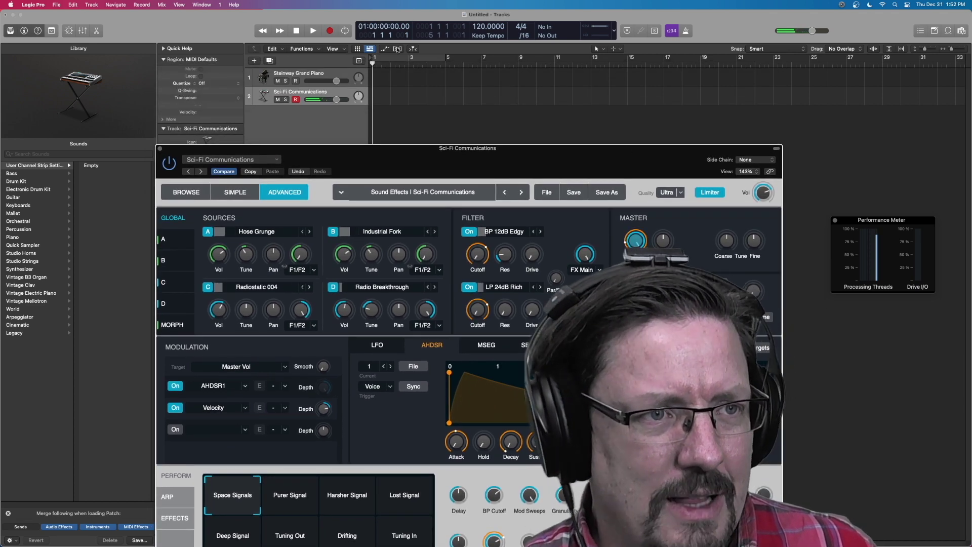
left_click(330, 30)
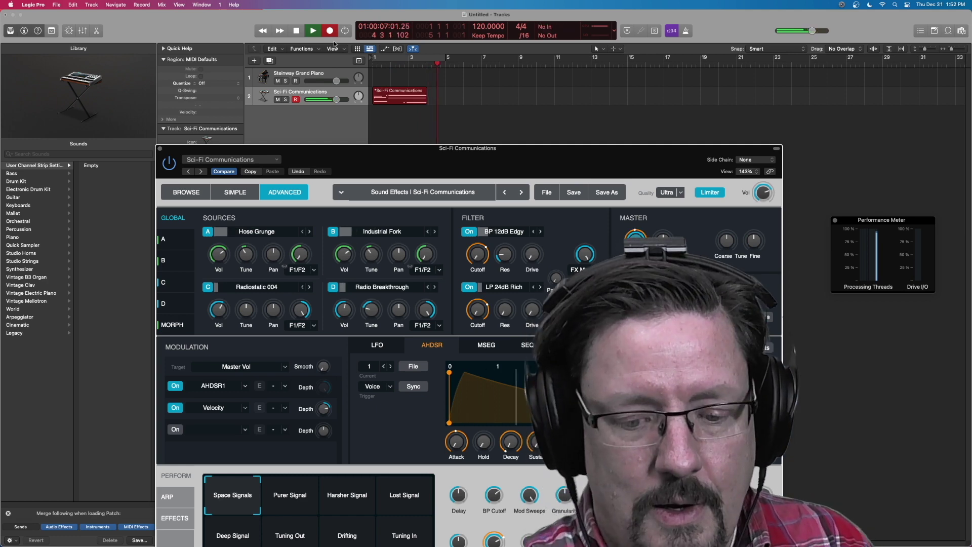
key("space")
Play the new Sci-Fi Communications recording back from the project start
key("Return")
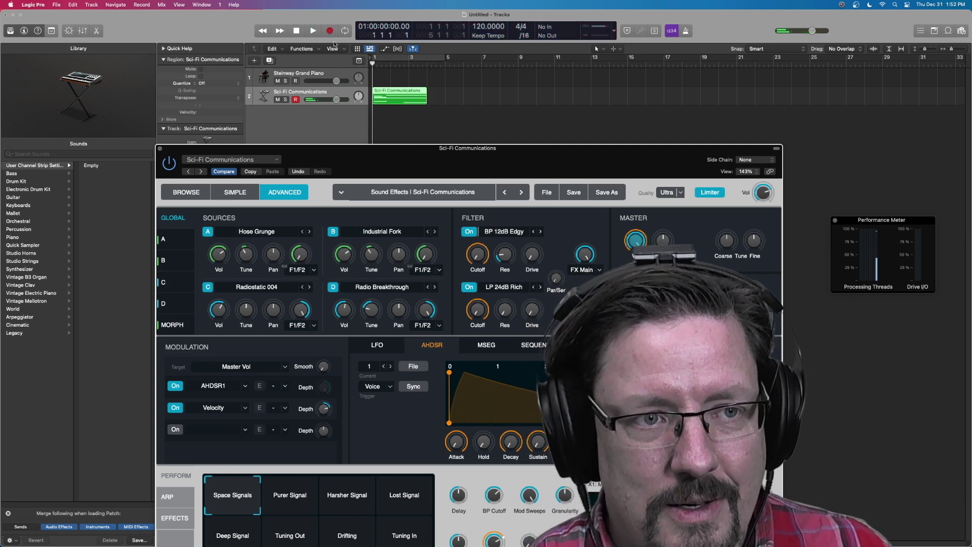
left_click(338, 119)
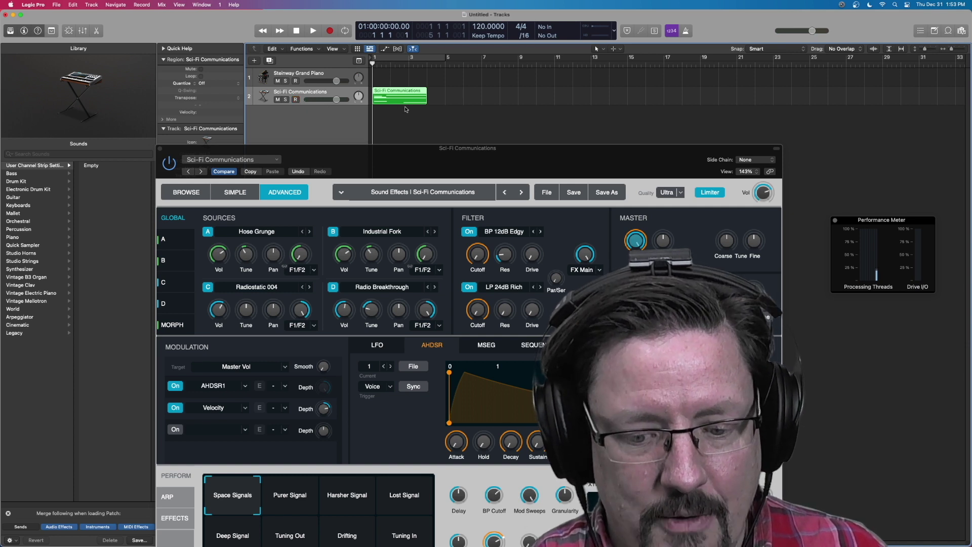
key("space")
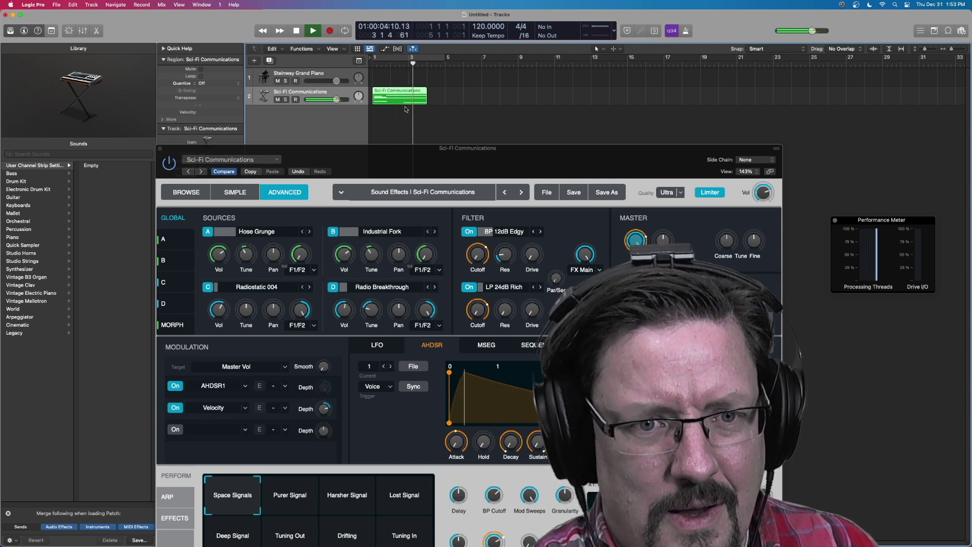
key("space")
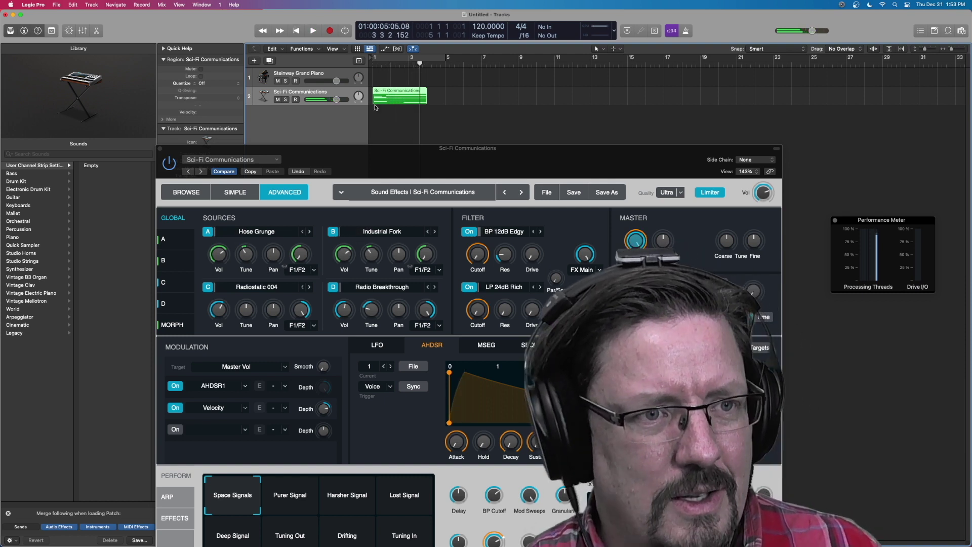
Select the Steinway Grand Piano track, replay the project from bar 1, then open the Track menu
left_click(323, 76)
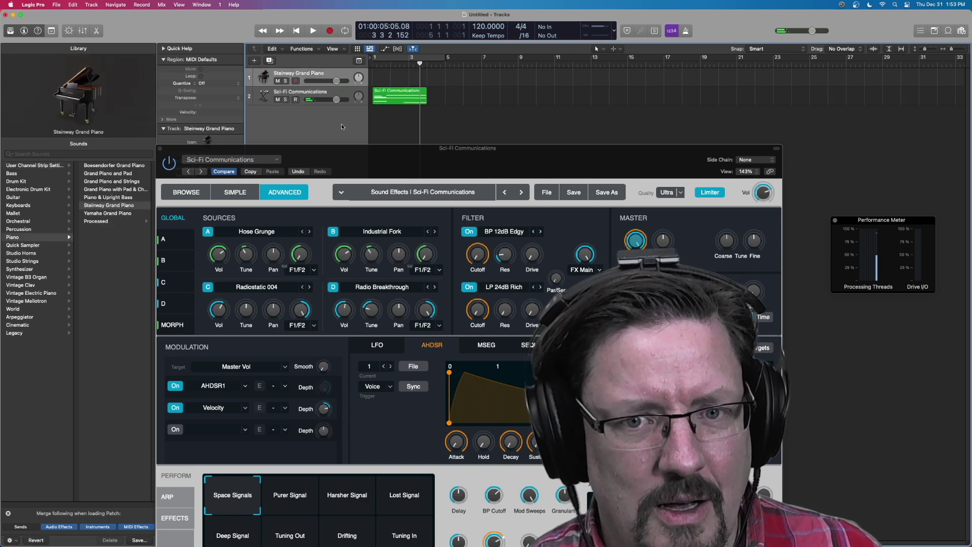
key("Return")
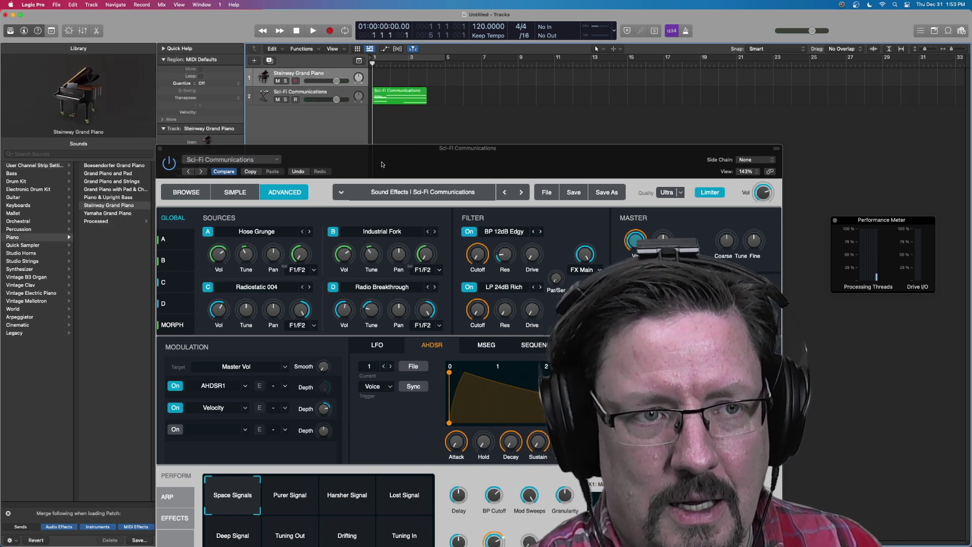
key("space")
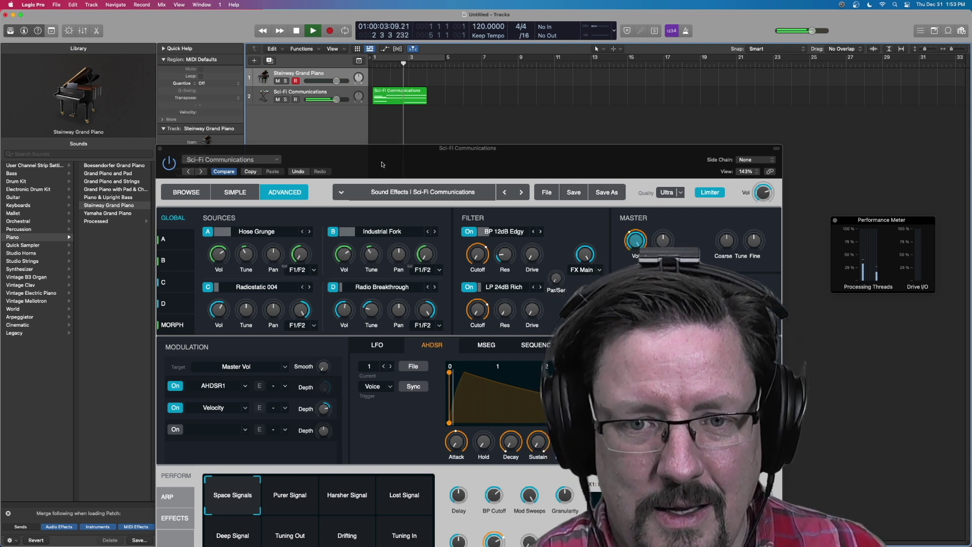
key("space")
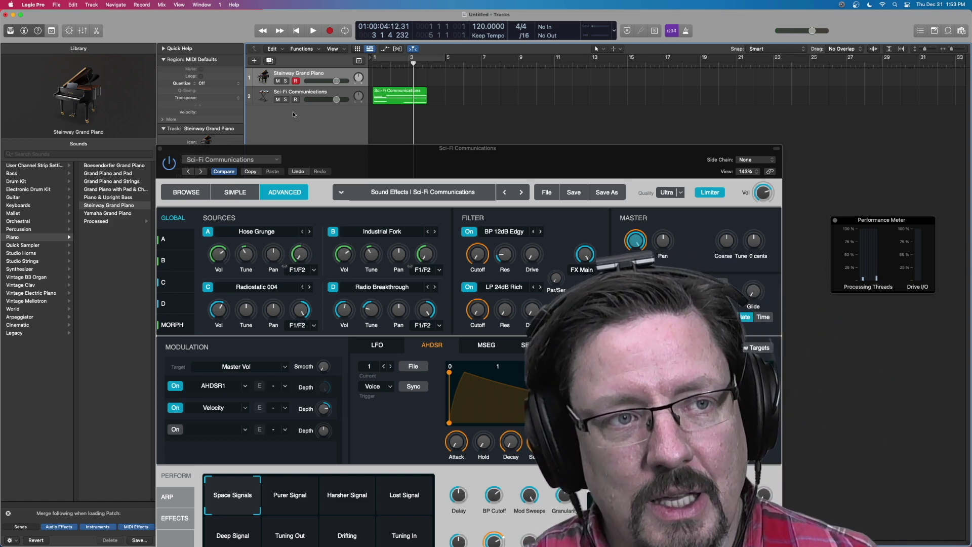
left_click(91, 5)
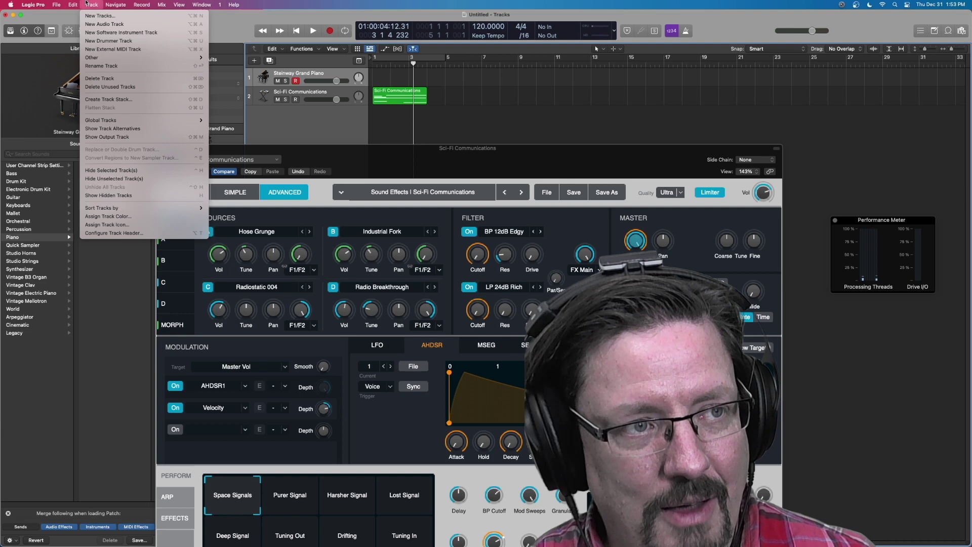
Add a SoCal (Kyle) drummer track, mute it, and play the project from the start
left_click(91, 42)
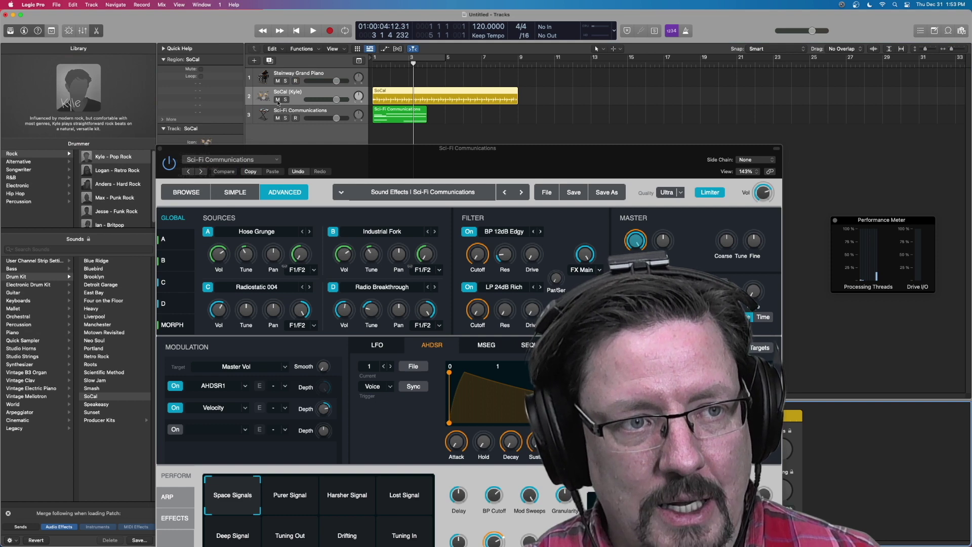
left_click(277, 100)
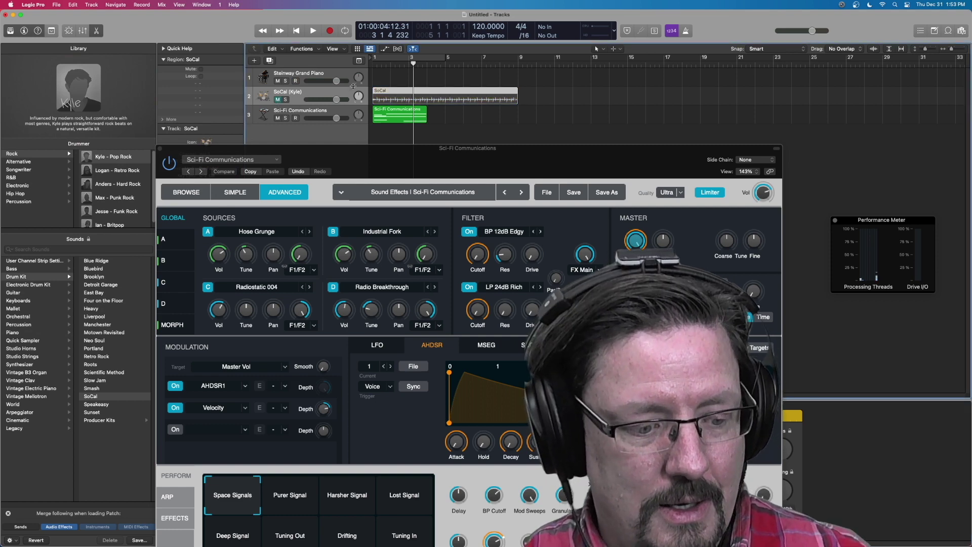
key("Return")
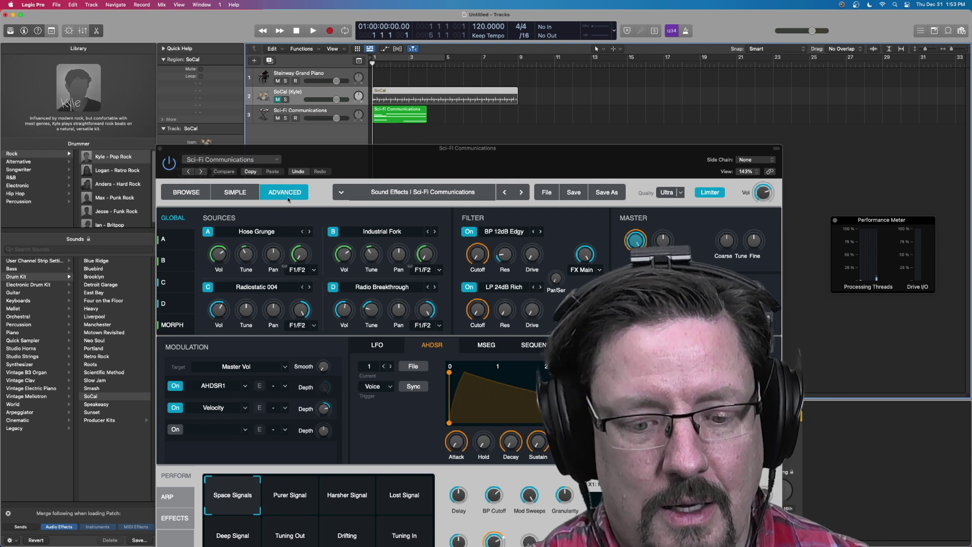
key("space")
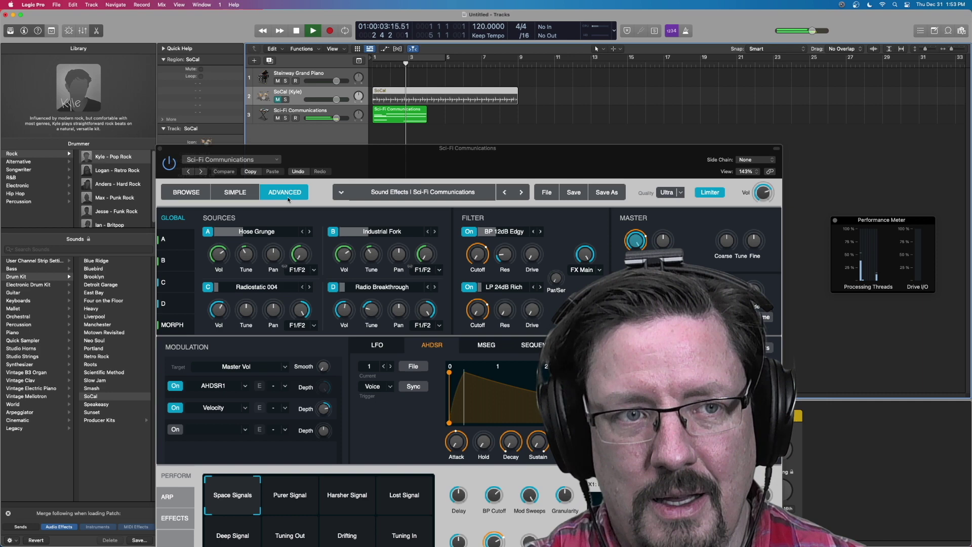
key("space")
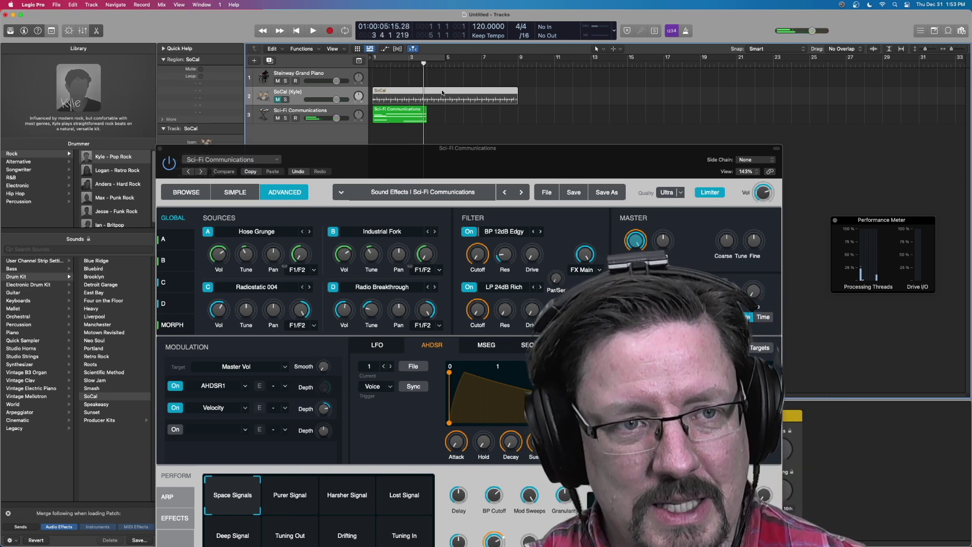
Delete the SoCal drummer region, audition Sci-Fi Communications alone, and close its instrument window
key("Delete")
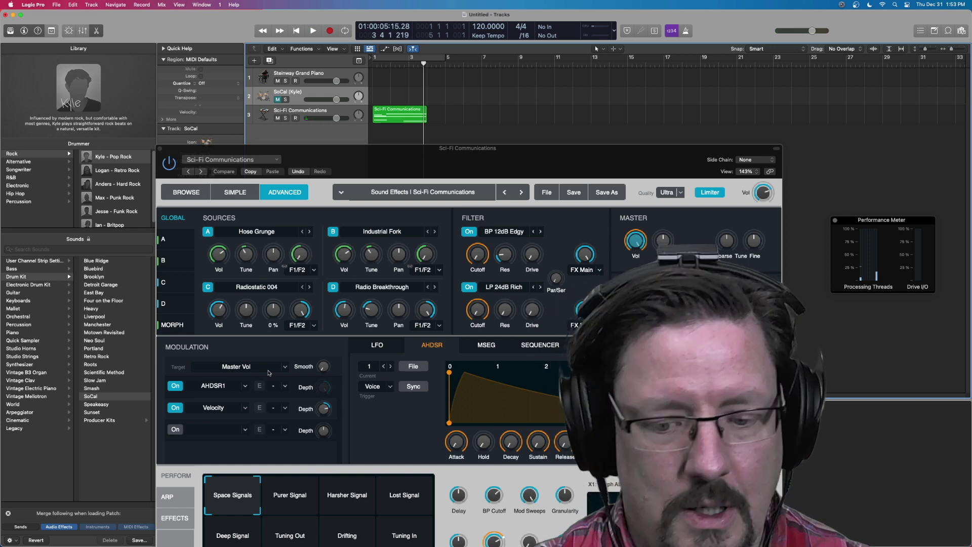
key("Return")
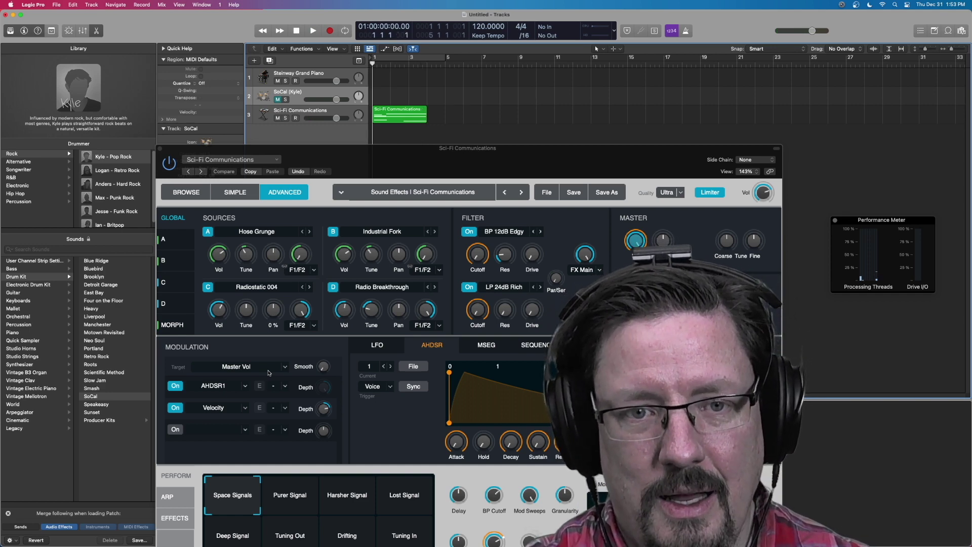
key("space")
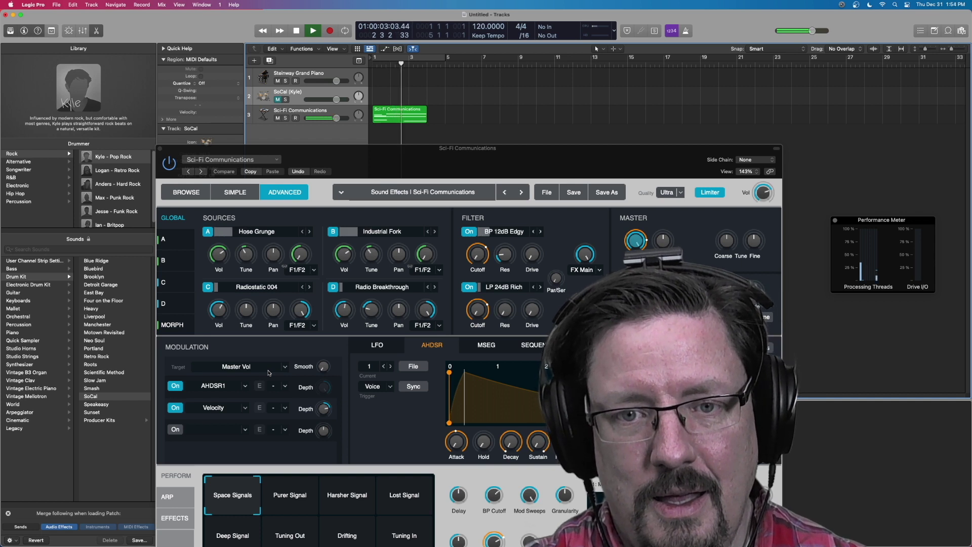
key("space")
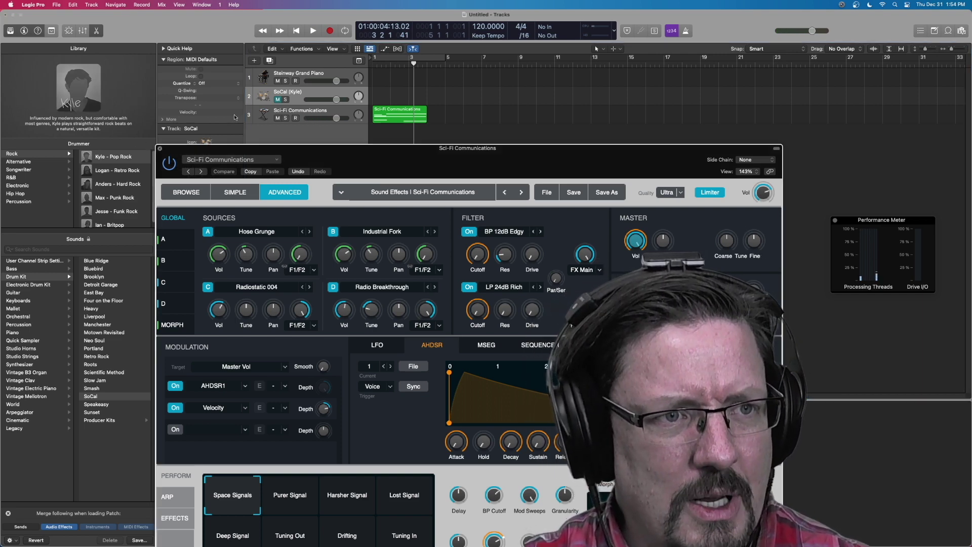
left_click(160, 150)
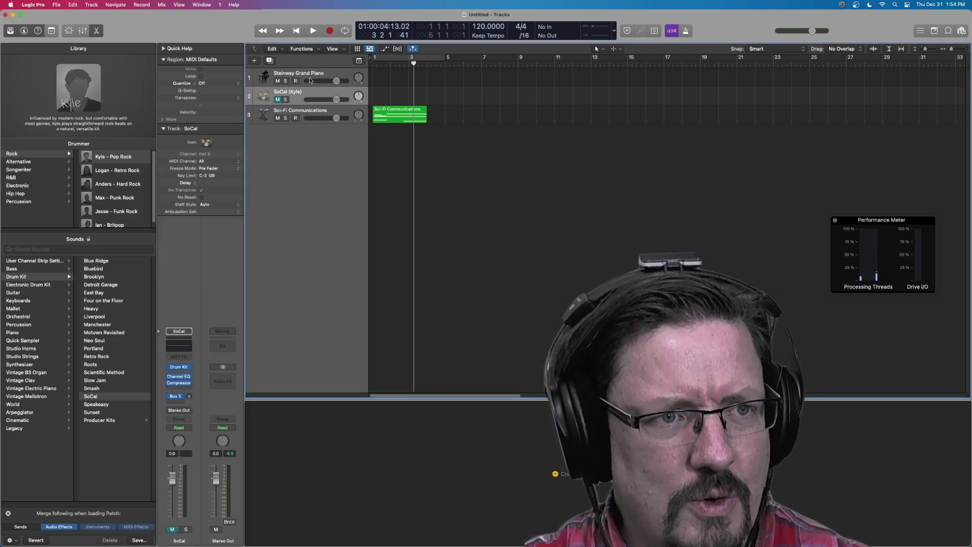
Create a new instrument track below Sci-Fi Communications and load Sculpture in stereo
left_click(306, 114)
double_click(305, 147)
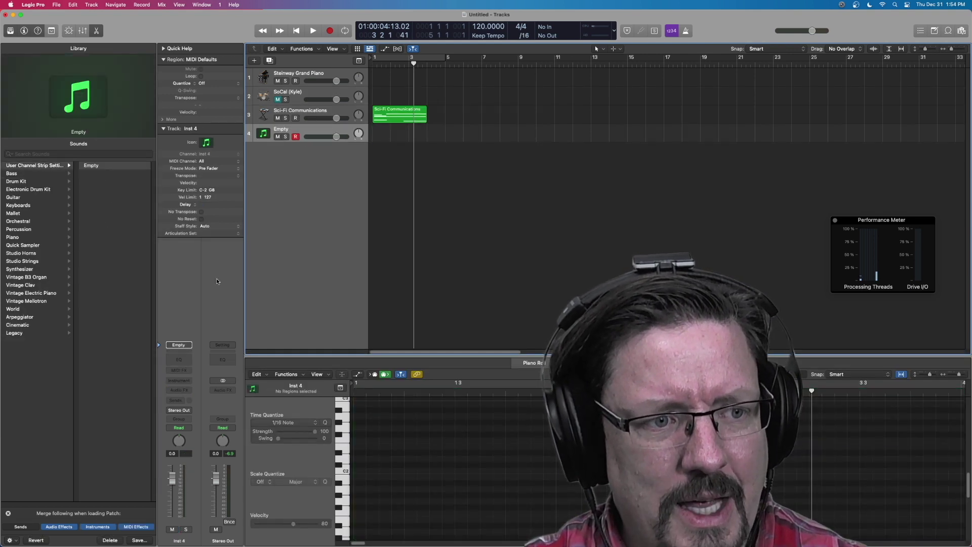
left_click(178, 380)
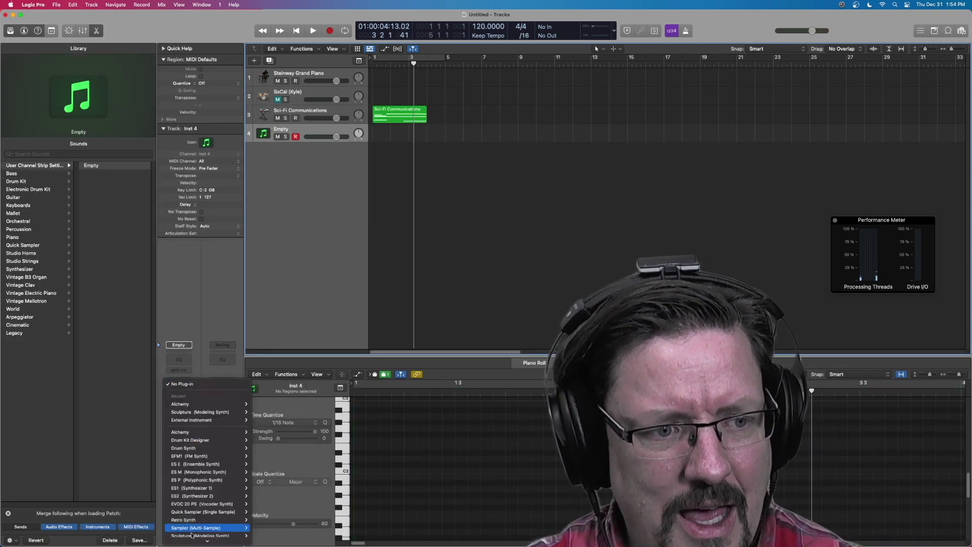
scroll(192, 535, "down", 3)
mouse_move(197, 432)
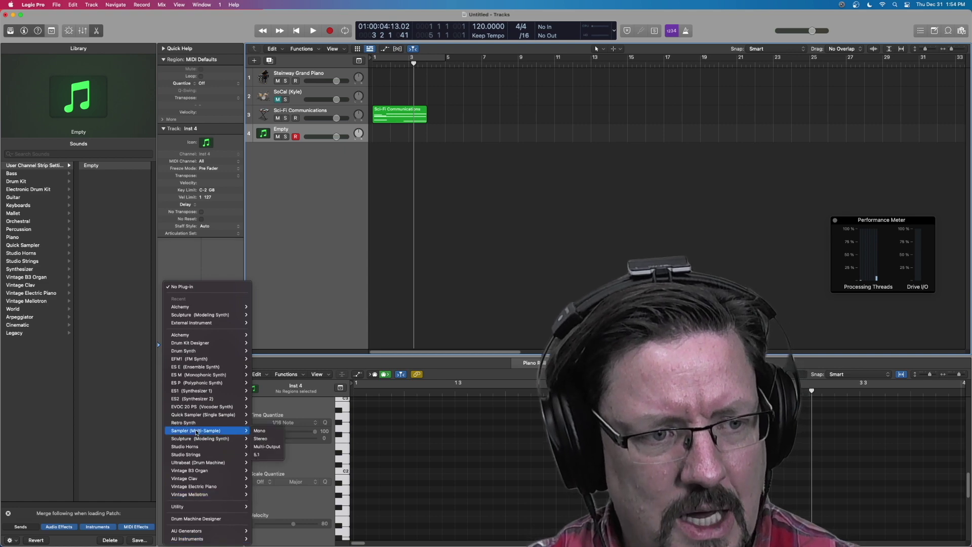
left_click(257, 438)
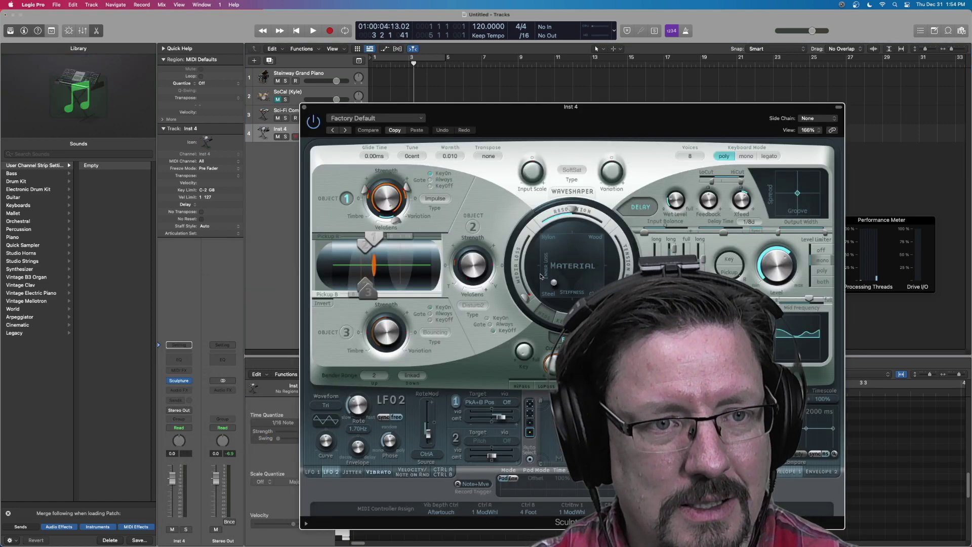
mouse_move(598, 125)
left_mouse_down()
mouse_move(574, 78)
mouse_move(514, 69)
left_mouse_up()
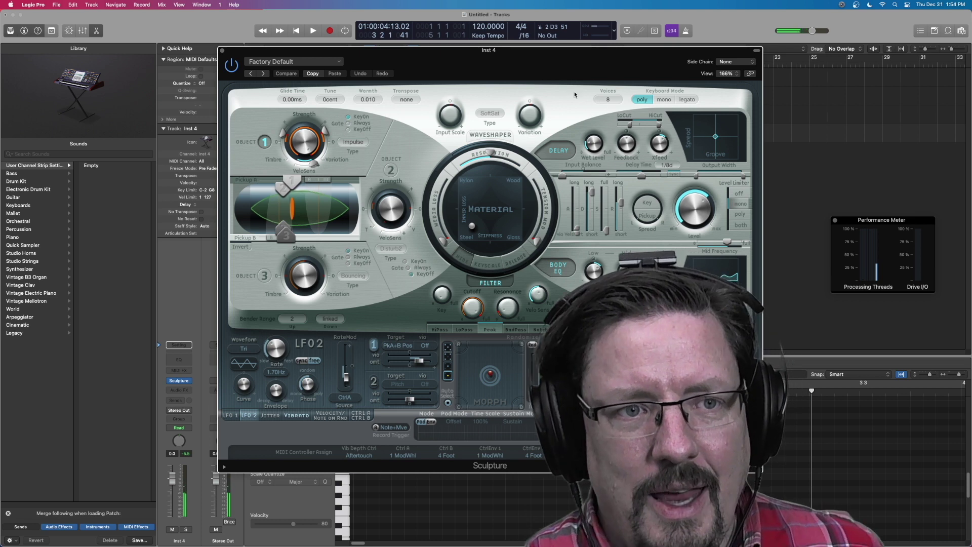
Raise Sculpture's Warmth to 1.000 and switch on Objects 3 and 2
left_click_drag(368, 99, 368, 76)
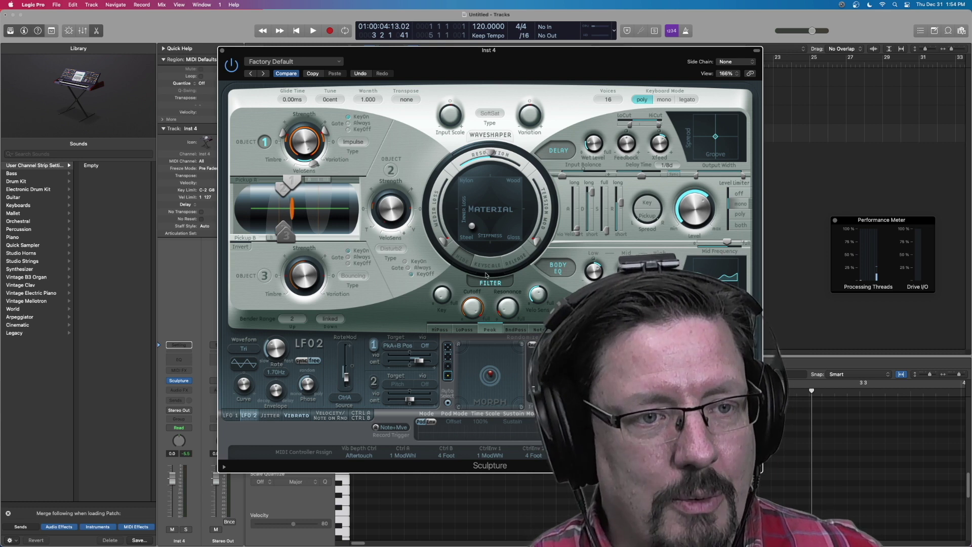
left_click(263, 275)
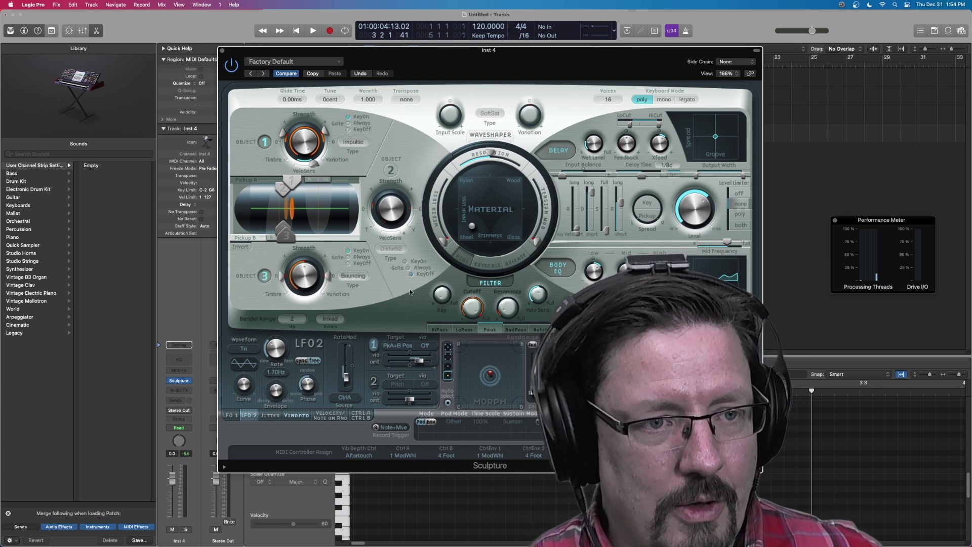
left_click(390, 170)
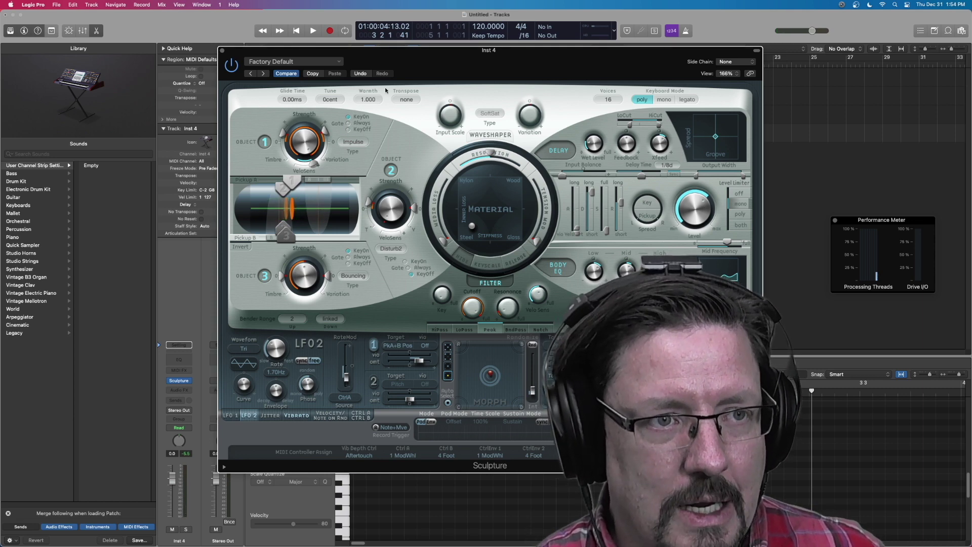
left_click(304, 62)
mouse_move(320, 294)
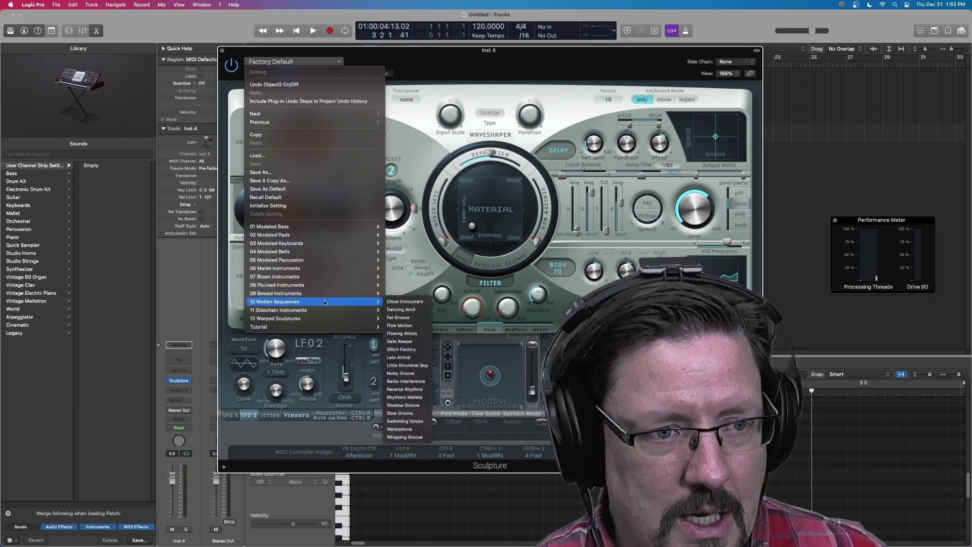
Load Noisy Groove, step forward two presets to Reverse Rhythms, and show the extended MIDI settings
left_click(405, 374)
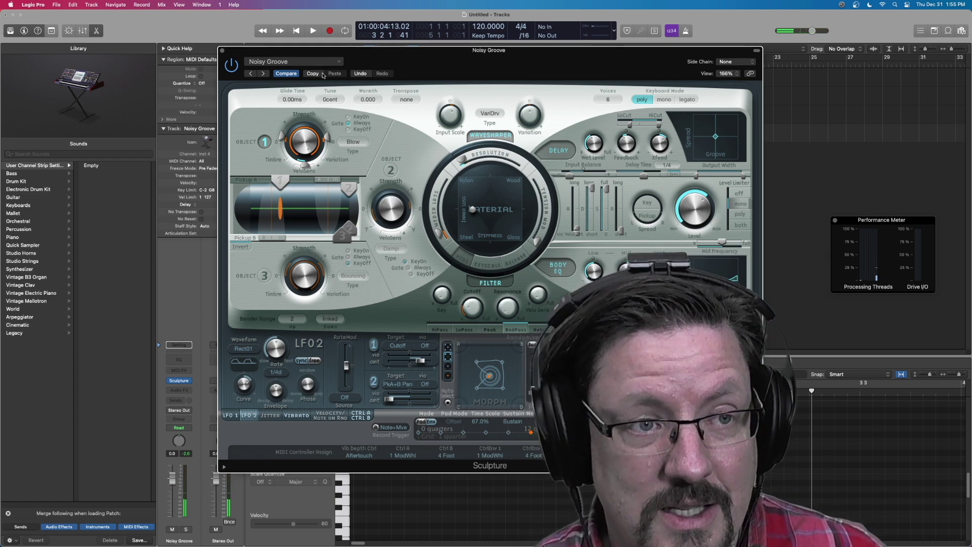
left_click(263, 74)
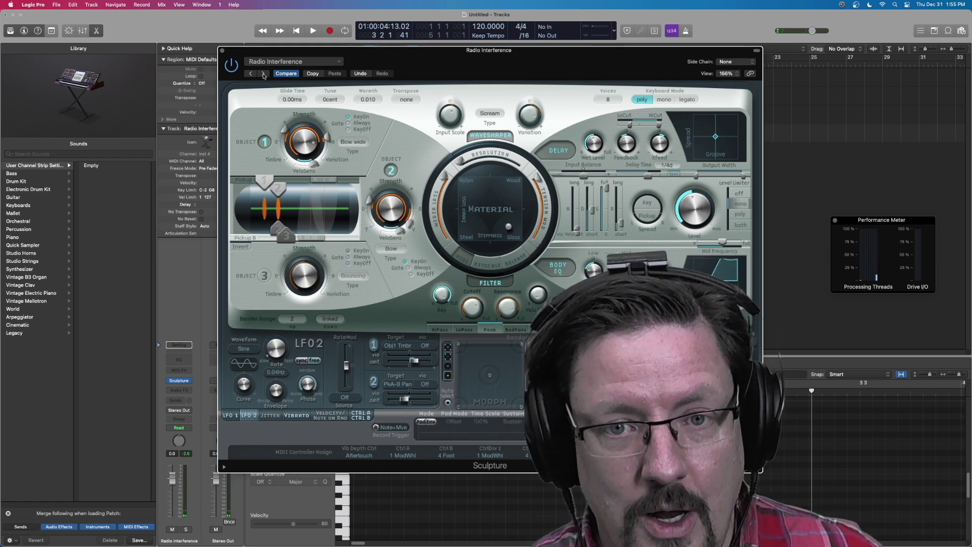
left_click(264, 74)
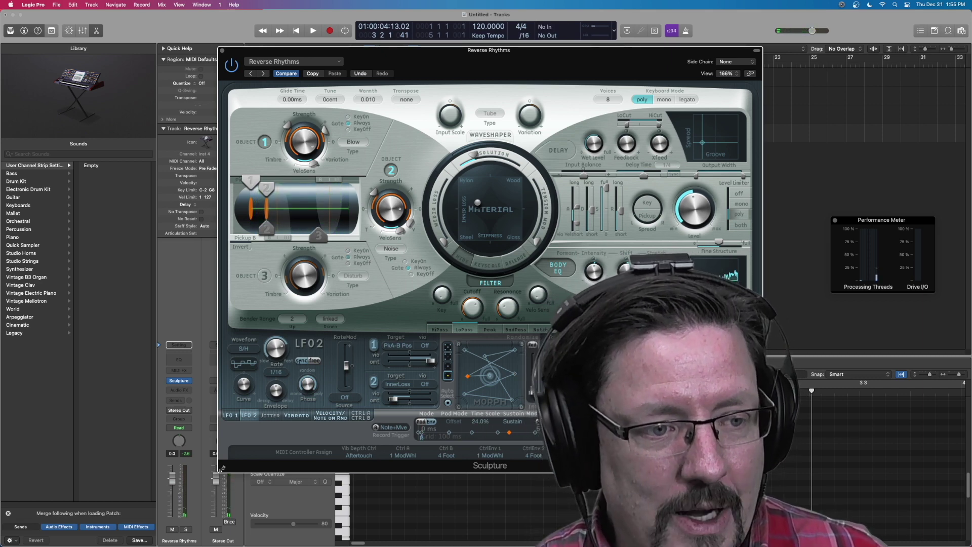
left_click(224, 468)
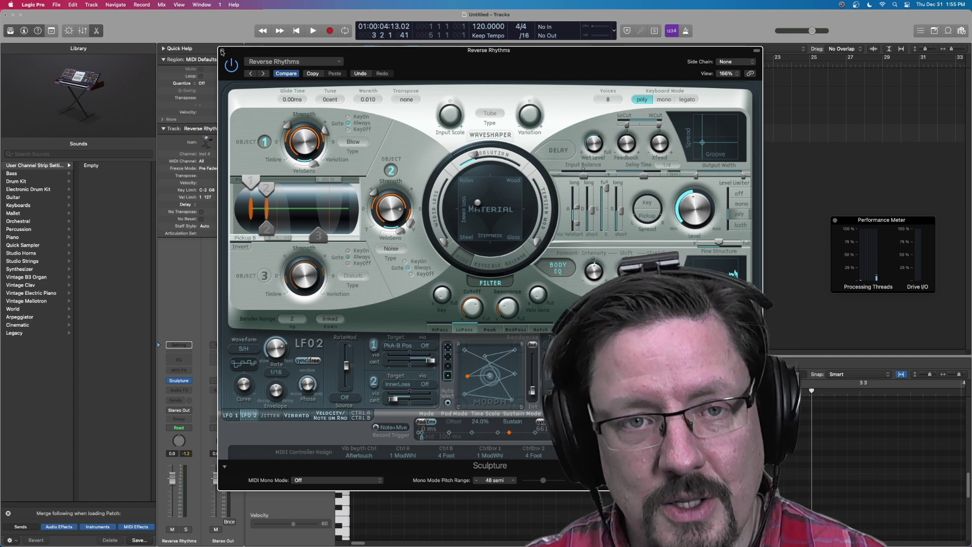
Close the Sculpture plug-in window to reveal the tracks area
left_click(222, 51)
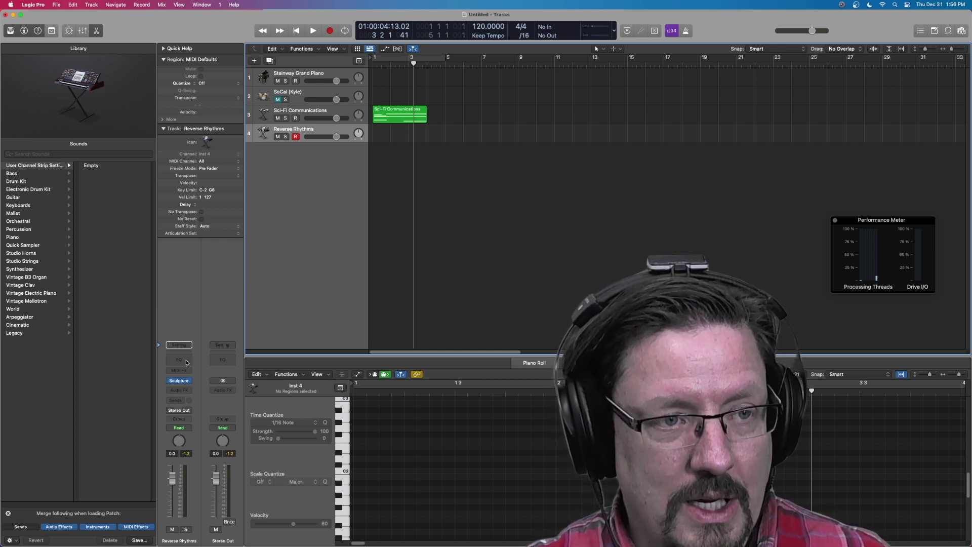
Open Alchemy on Sci-Fi Communications and browse source A's Spectral, Pitch, Formant and Additive views
left_click(316, 116)
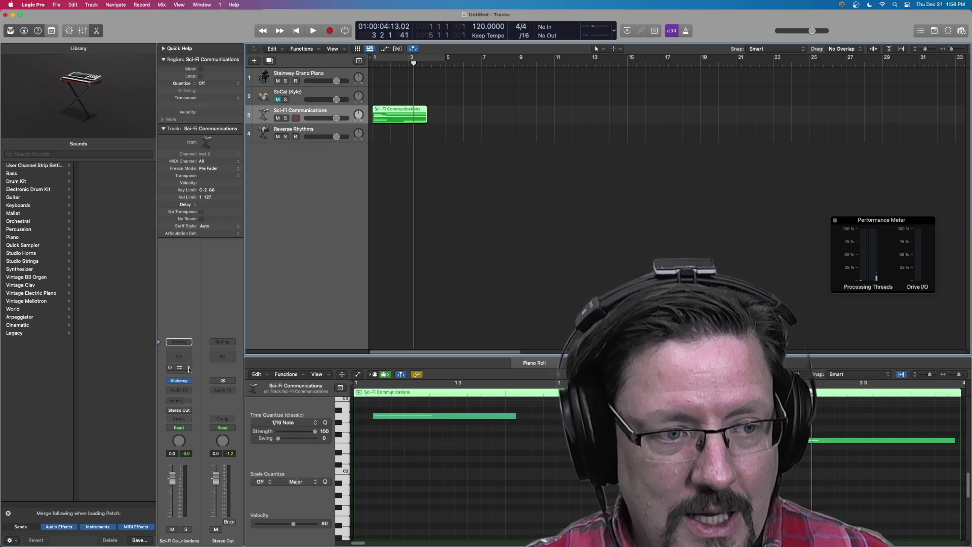
left_click(179, 381)
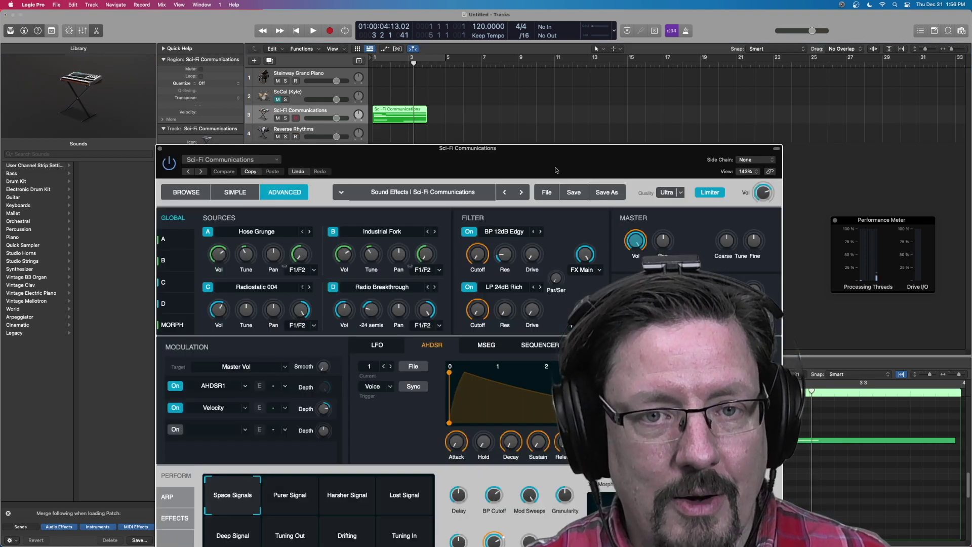
left_click_drag(556, 170, 557, 57)
left_click(192, 133)
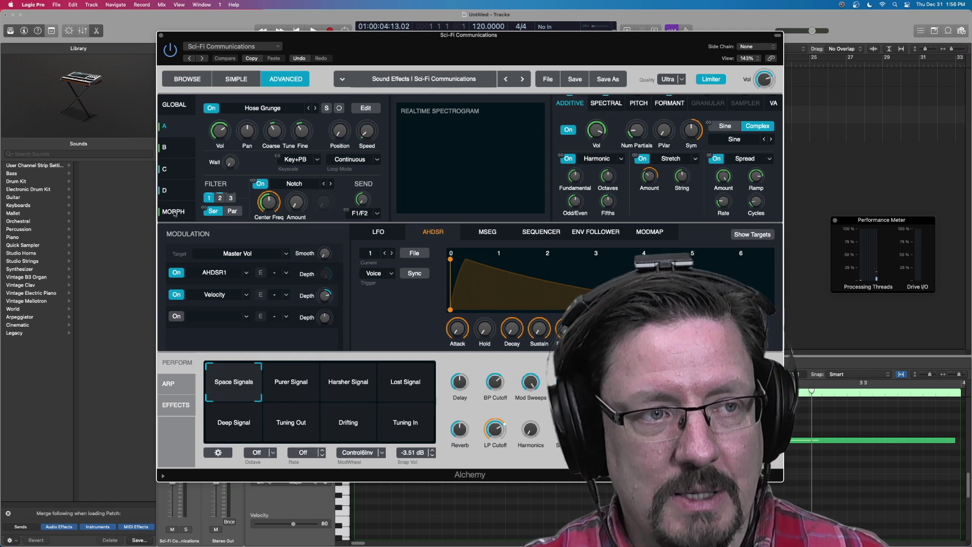
left_click(607, 105)
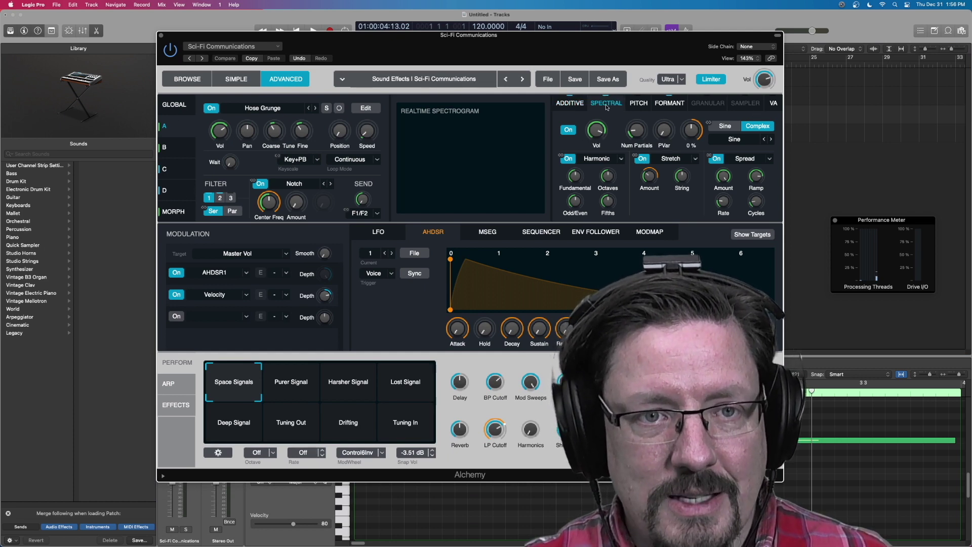
left_click(638, 104)
left_click(664, 104)
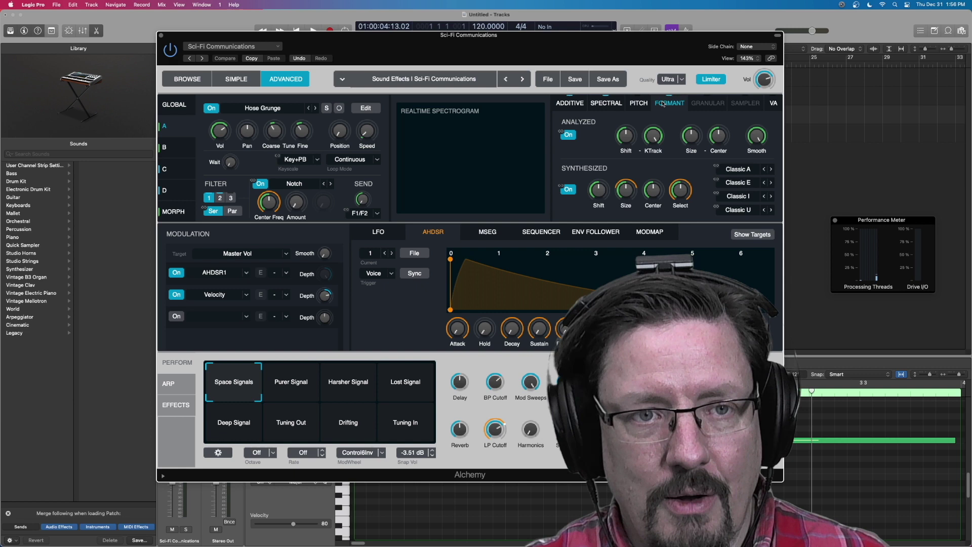
left_click(585, 103)
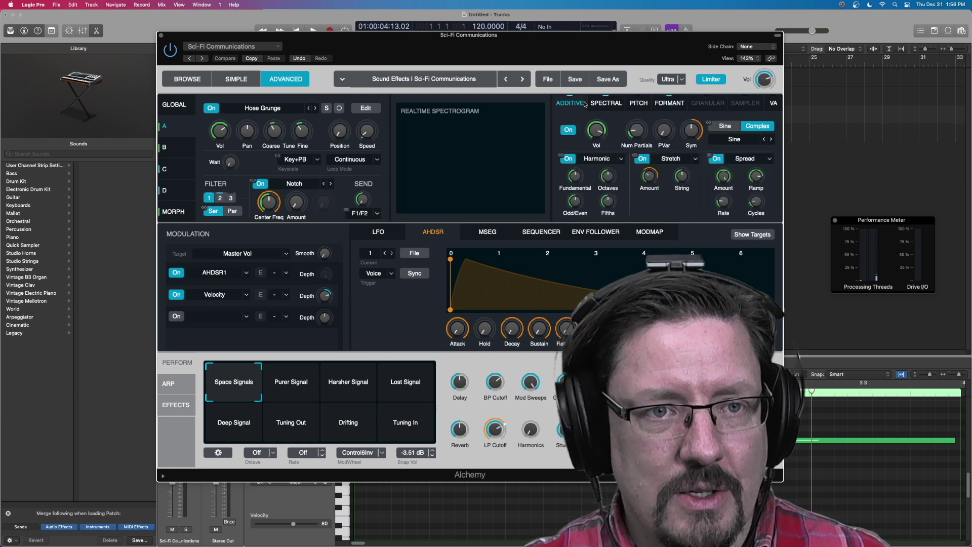
left_click(606, 103)
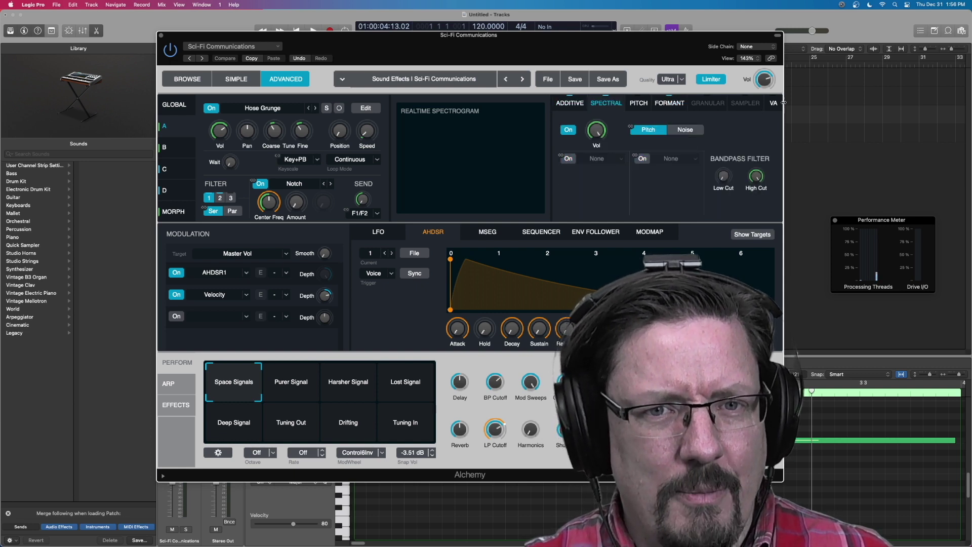
Browse sources B (Industrial Fork) and C (Radiostatic 004), then return to source A's Spectral view
left_click(178, 148)
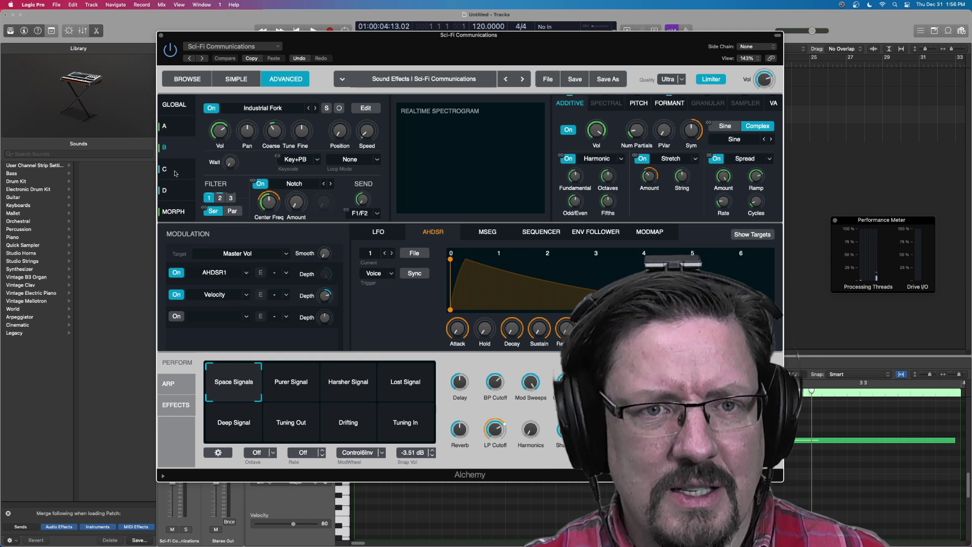
left_click(176, 172)
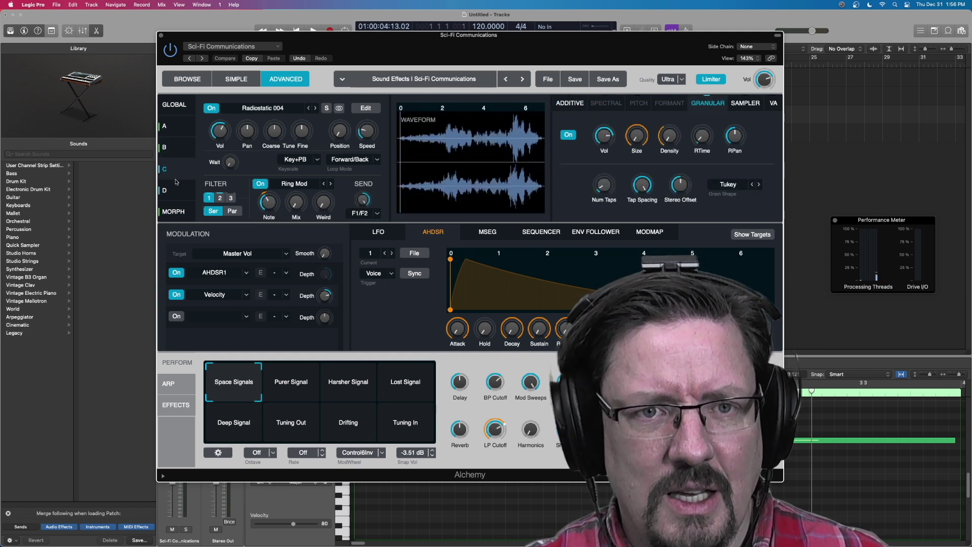
left_click(745, 103)
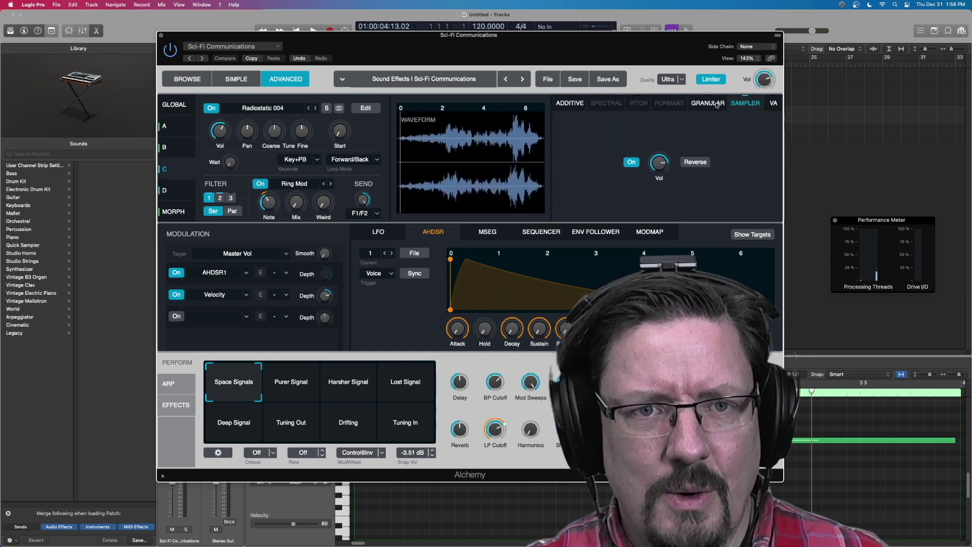
left_click(708, 103)
left_click(568, 102)
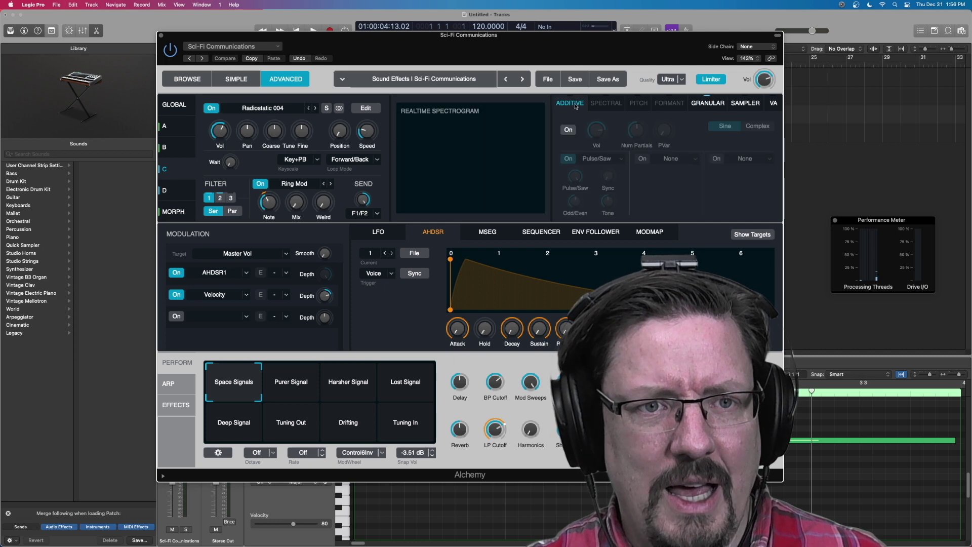
left_click(180, 148)
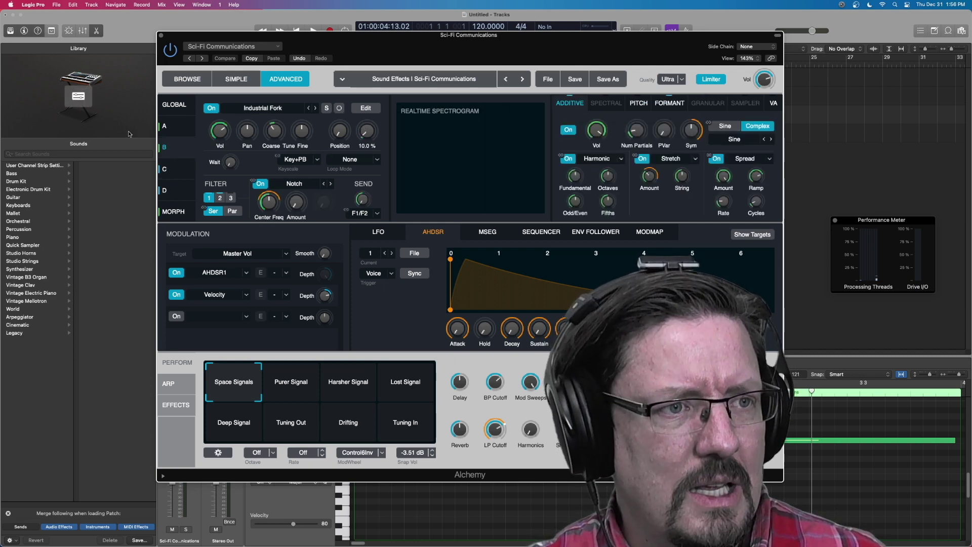
left_click(177, 127)
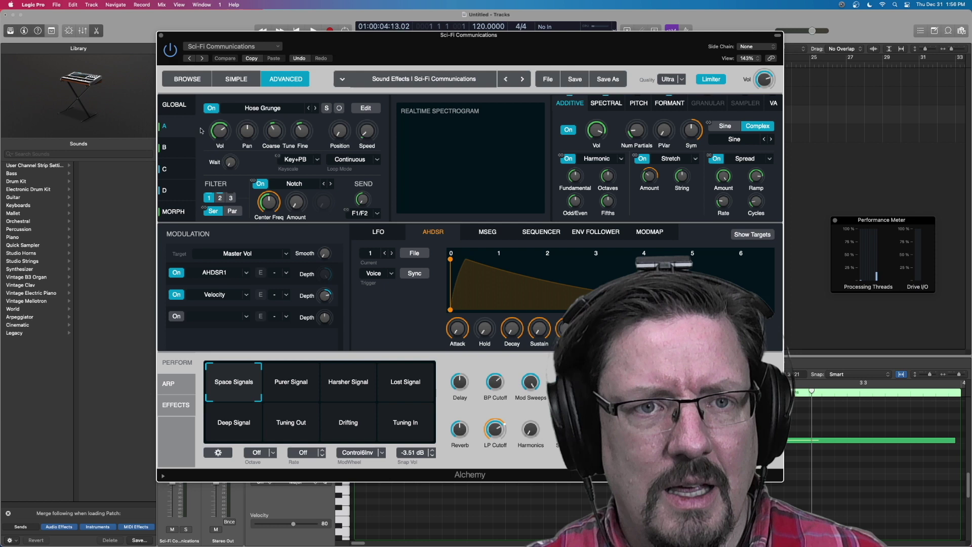
left_click(607, 104)
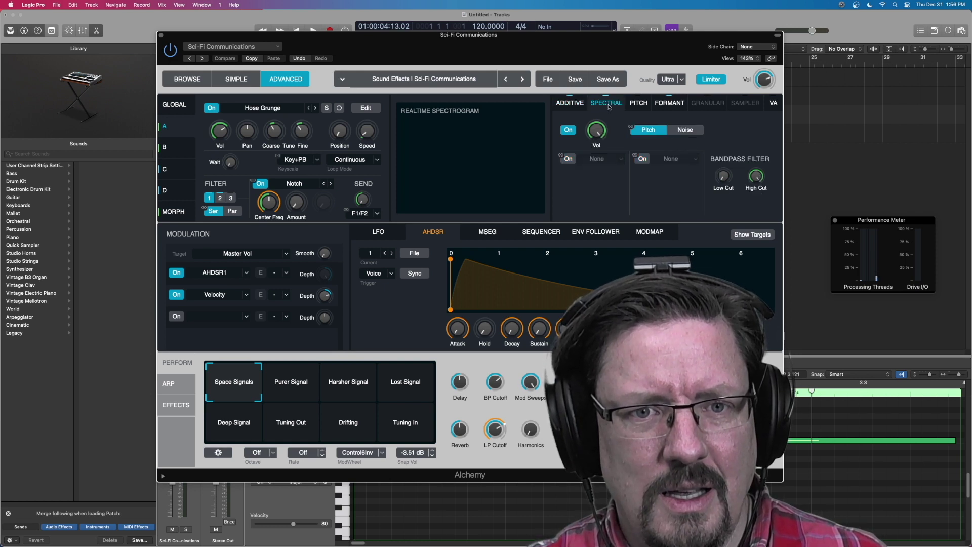
Open source A's editor on the Spectral tab and paint a curved white stroke across Hose Grunge
left_click(367, 108)
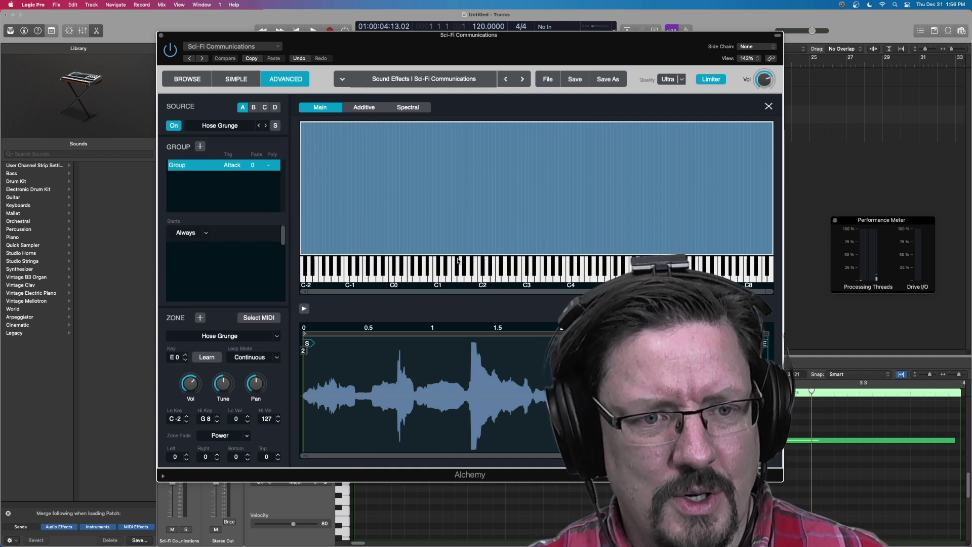
left_click(371, 108)
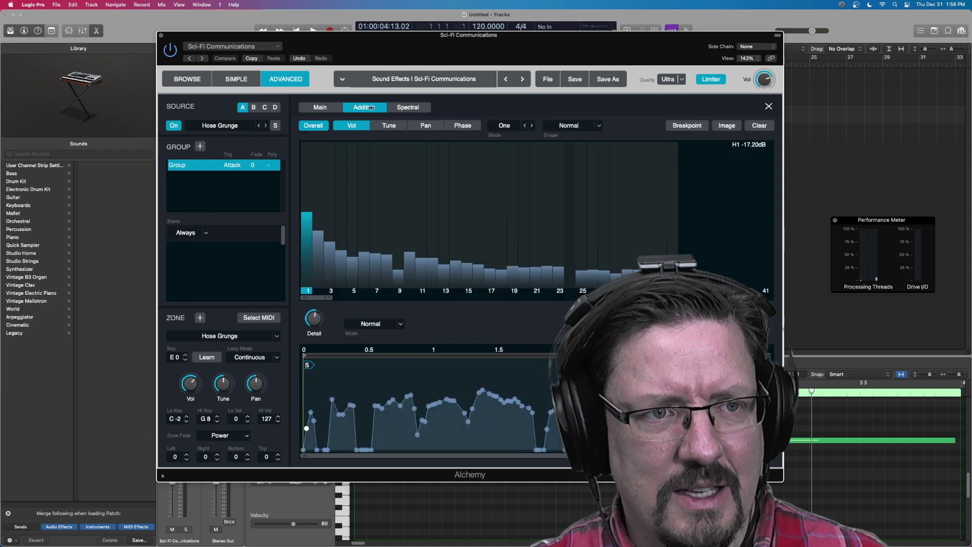
left_click(409, 107)
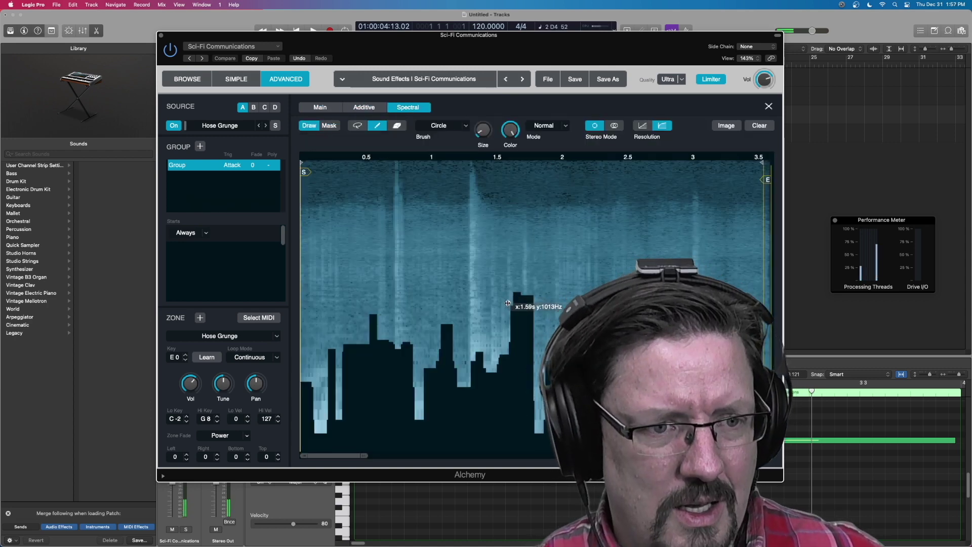
mouse_move(440, 236)
left_mouse_down()
mouse_move(503, 231)
mouse_move(585, 265)
mouse_move(701, 233)
left_mouse_up()
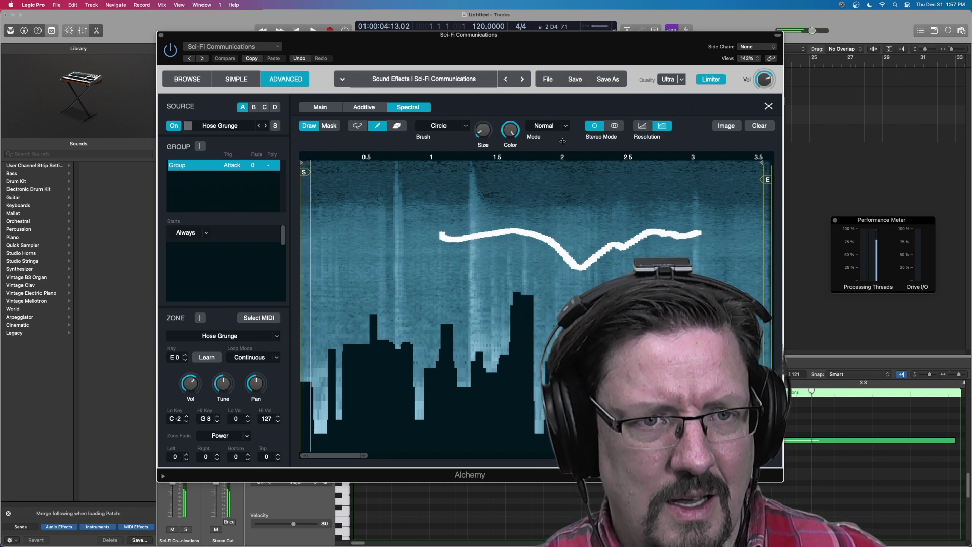
left_click(396, 126)
Erase a dark line across the upper spectrogram, zoom the timeline out, and reposition the Alchemy window
mouse_move(324, 185)
left_mouse_down()
mouse_move(349, 247)
mouse_move(404, 260)
mouse_move(430, 280)
mouse_move(473, 272)
mouse_move(542, 294)
mouse_move(709, 263)
mouse_move(738, 243)
mouse_move(745, 204)
mouse_move(695, 210)
left_mouse_up()
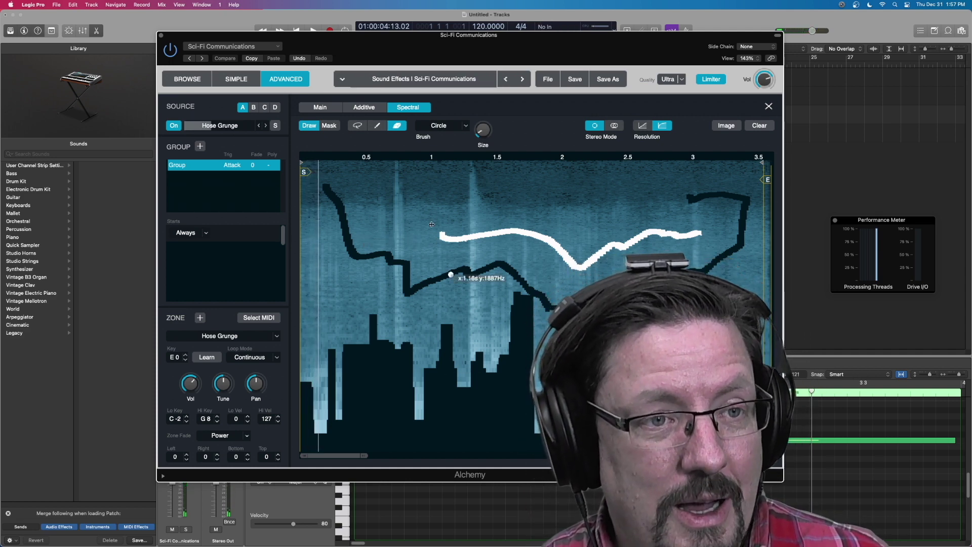
mouse_move(365, 452)
left_mouse_down()
mouse_move(382, 452)
mouse_move(350, 453)
left_mouse_up()
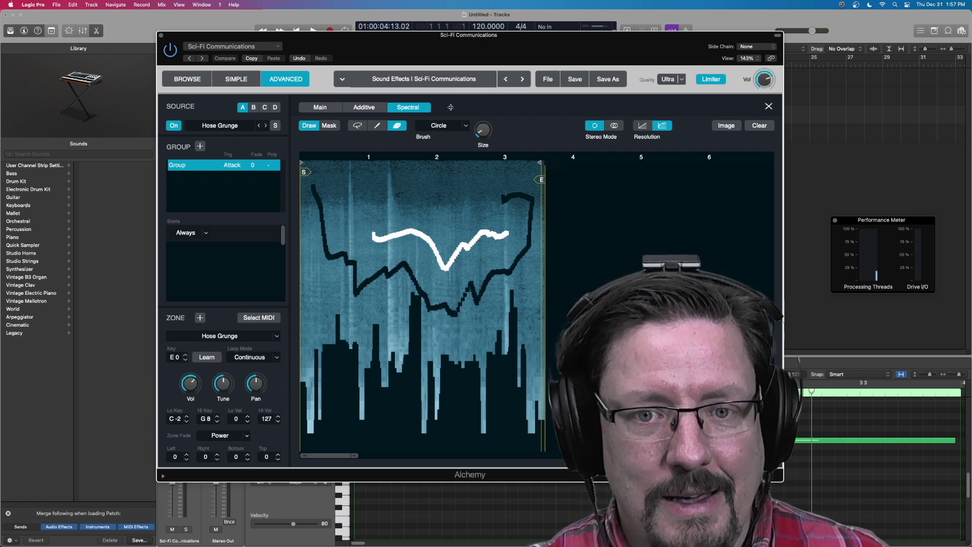
left_click_drag(506, 39, 365, 91)
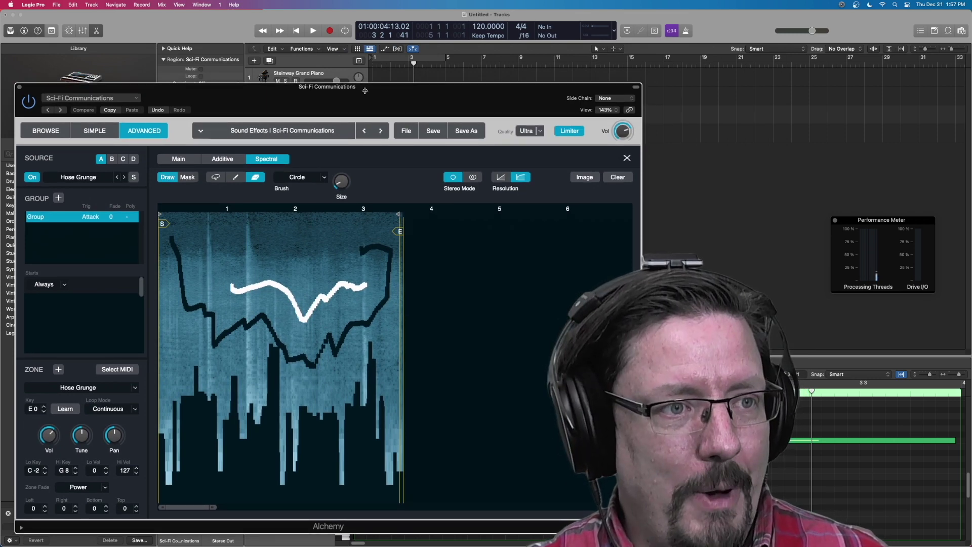
left_click_drag(365, 91, 526, 57)
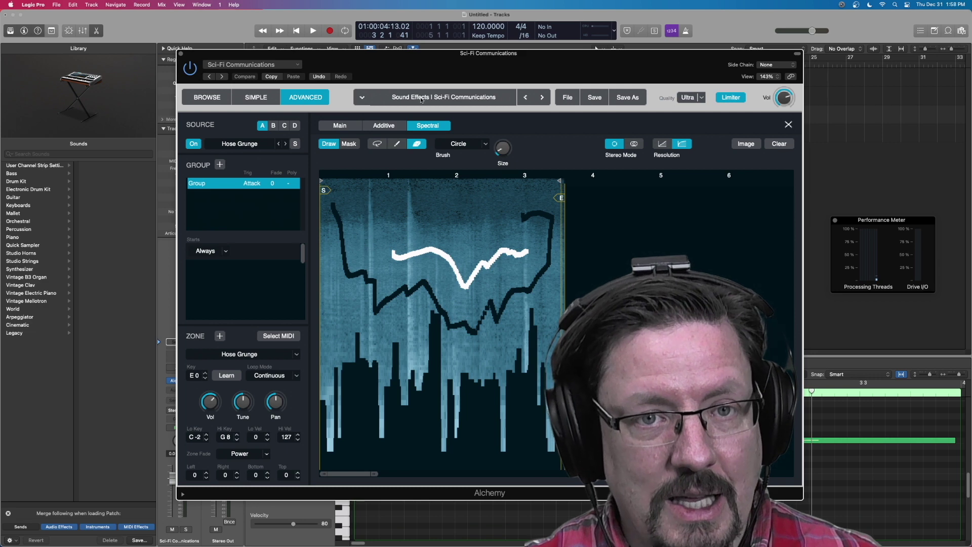
left_click(788, 124)
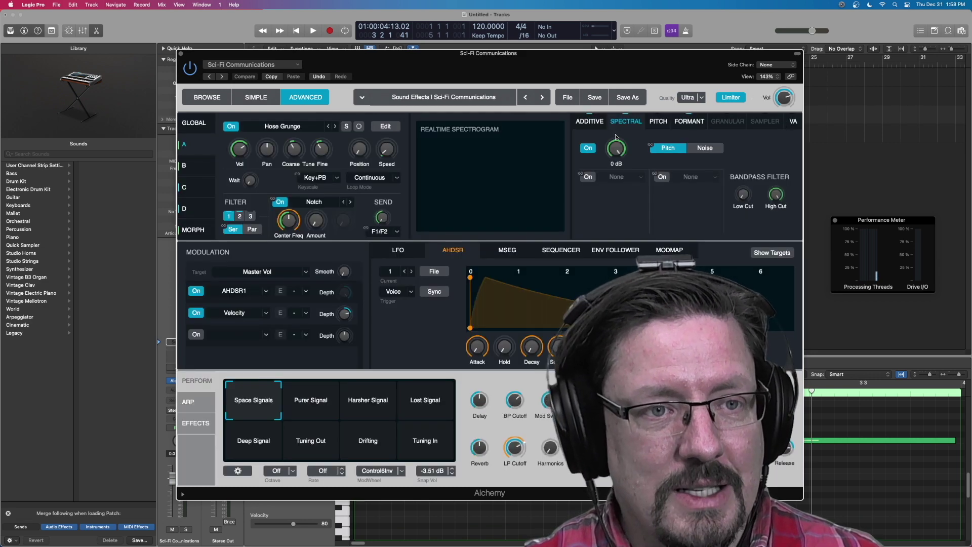